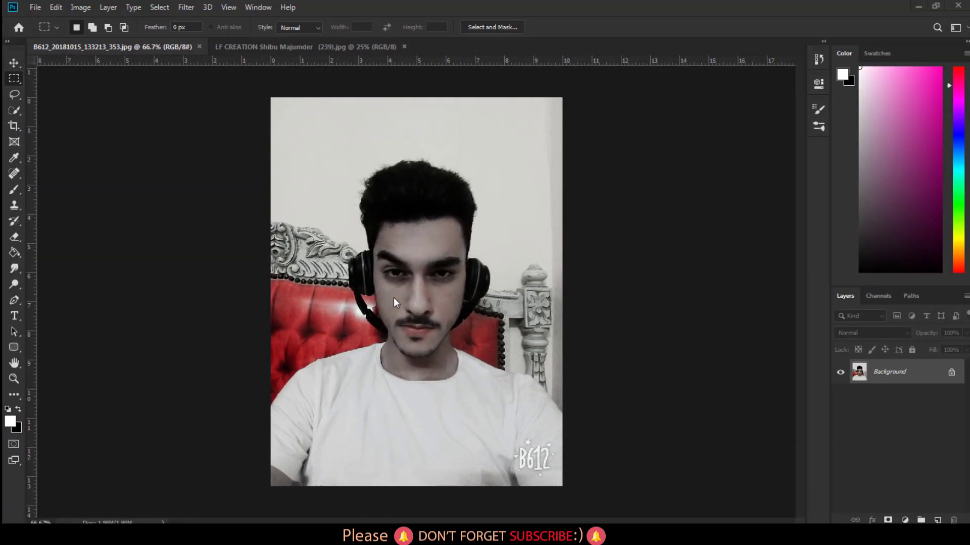
- Select the Spot Healing Brush tool for removing blemishes on the portrait
{"action": "left_click", "coordinate": [16, 301]}
{"action": "left_click", "coordinate": [14, 173]}
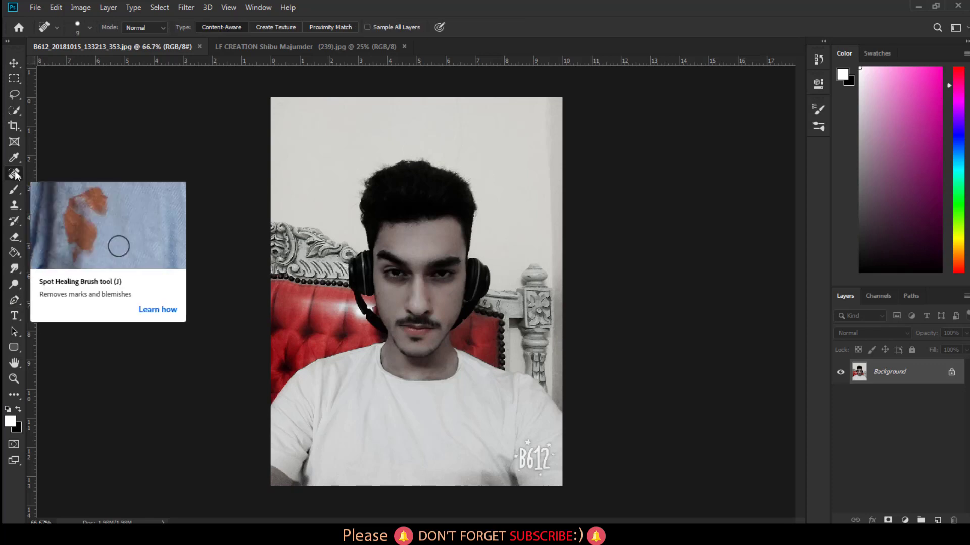
- Keep the Spot Healing Brush and paint out the B612 watermark on the shirt's lower right
{"action": "right_click", "coordinate": [15, 175]}
{"action": "left_click", "coordinate": [41, 174]}
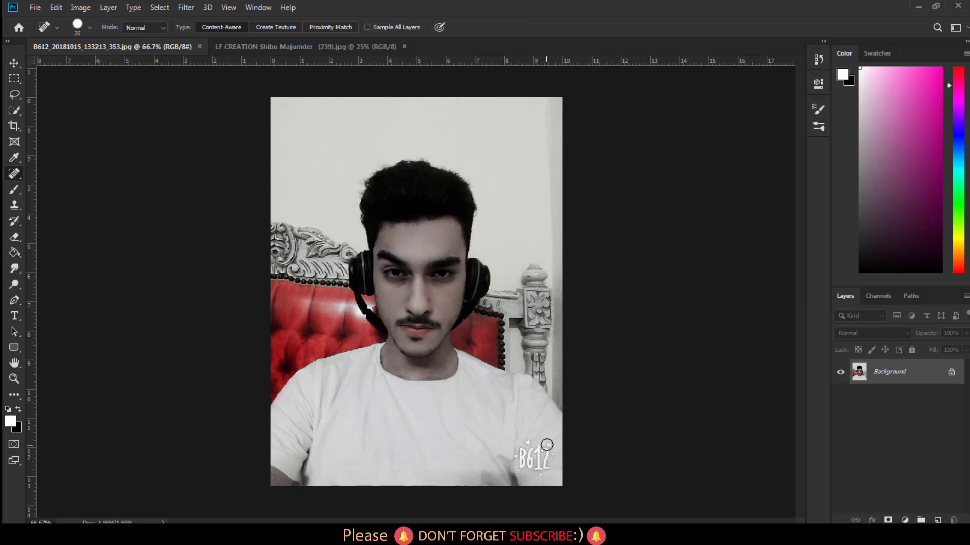
{"action": "mouse_move", "coordinate": [547, 445]}
{"action": "left_mouse_down"}
{"action": "mouse_move", "coordinate": [542, 474]}
{"action": "mouse_move", "coordinate": [546, 452]}
{"action": "mouse_move", "coordinate": [541, 472]}
{"action": "mouse_move", "coordinate": [527, 441]}
{"action": "mouse_move", "coordinate": [529, 451]}
{"action": "mouse_move", "coordinate": [520, 452]}
{"action": "left_mouse_up"}
{"action": "left_click", "coordinate": [520, 453]}
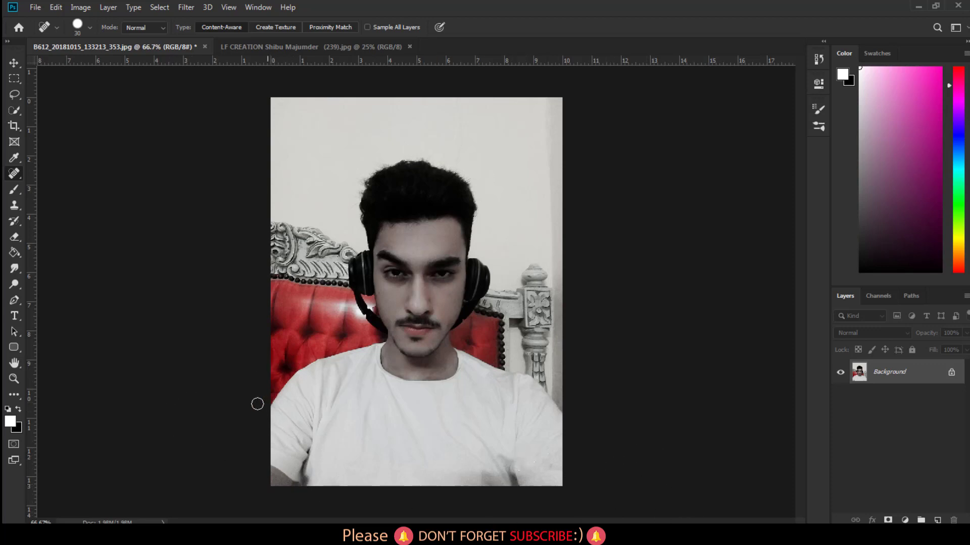
- Switch to the Pen tool, zoom to 300%, and view the lower-left shirt and shoulder
{"action": "left_click", "coordinate": [16, 300]}
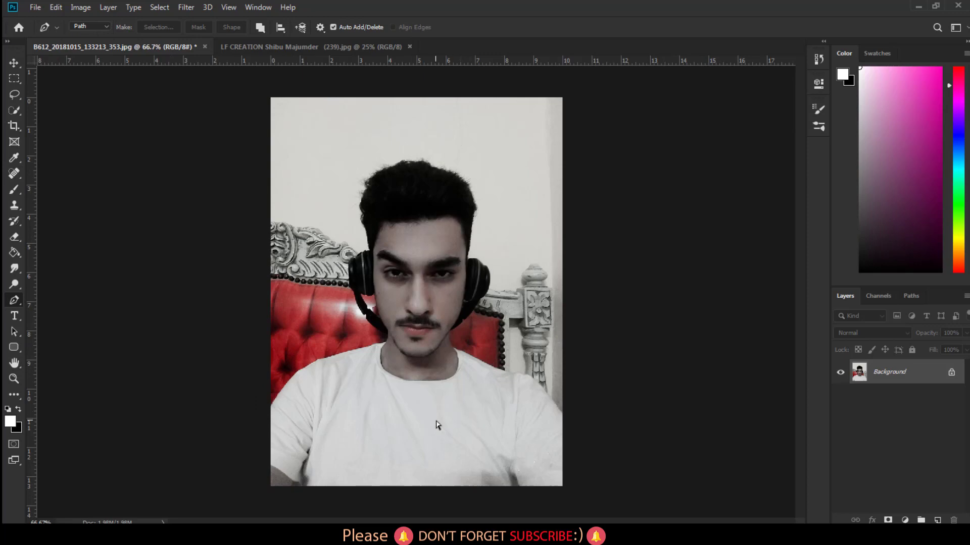
{"action": "key", "text": "ctrl+plus"}
{"action": "key", "text": "ctrl+plus"}
{"action": "key", "text": "ctrl+plus"}
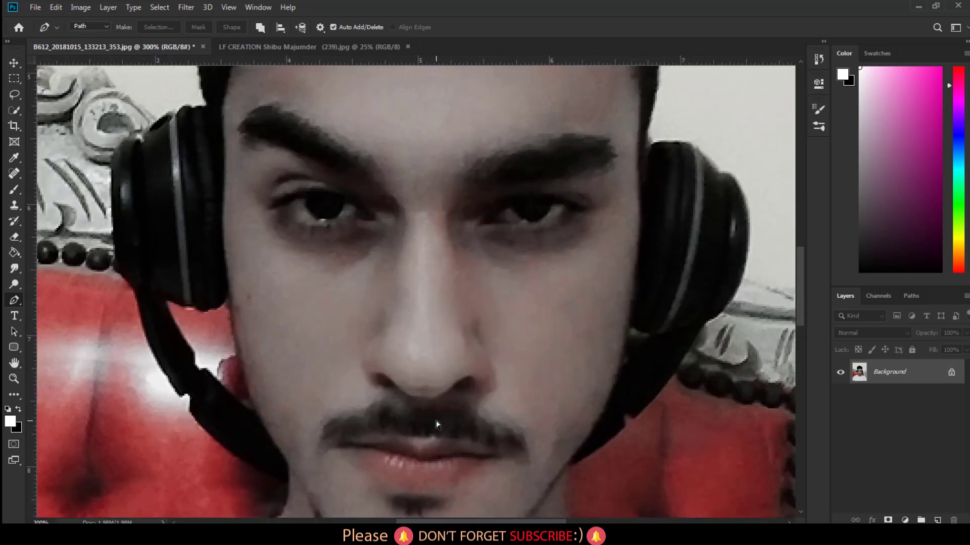
{"action": "left_click_drag", "start_coordinate": [396, 416], "coordinate": [528, 283]}
{"action": "left_click_drag", "start_coordinate": [459, 318], "coordinate": [590, 247]}
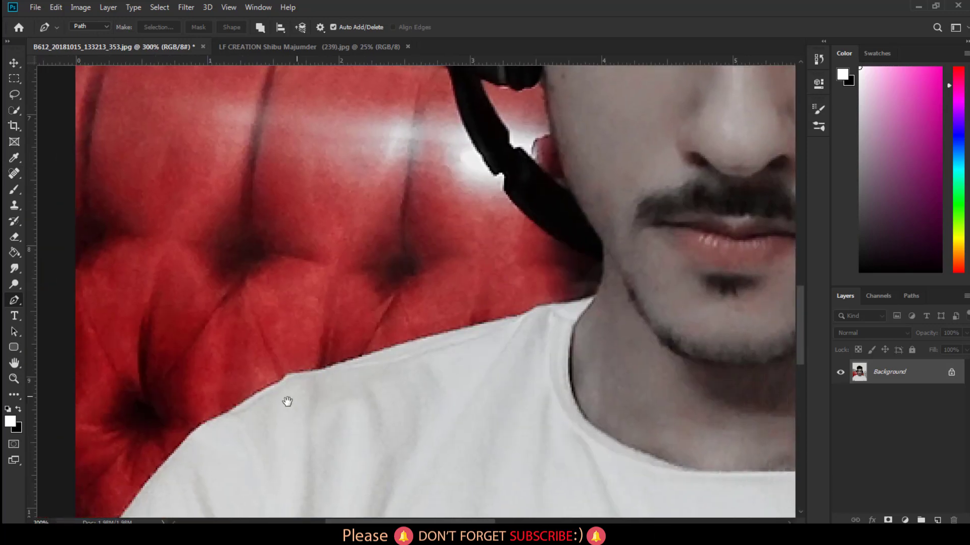
{"action": "left_click_drag", "start_coordinate": [287, 400], "coordinate": [313, 264]}
{"action": "left_click_drag", "start_coordinate": [320, 402], "coordinate": [383, 337]}
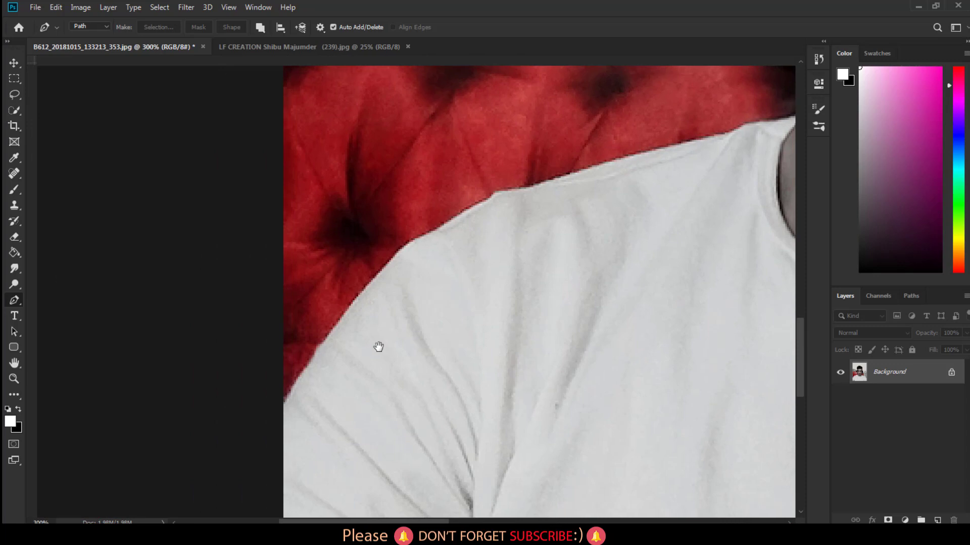
- Start the path at the shirt's left edge and curve it along the left shoulder
{"action": "left_click", "coordinate": [282, 410]}
{"action": "left_click", "coordinate": [368, 288]}
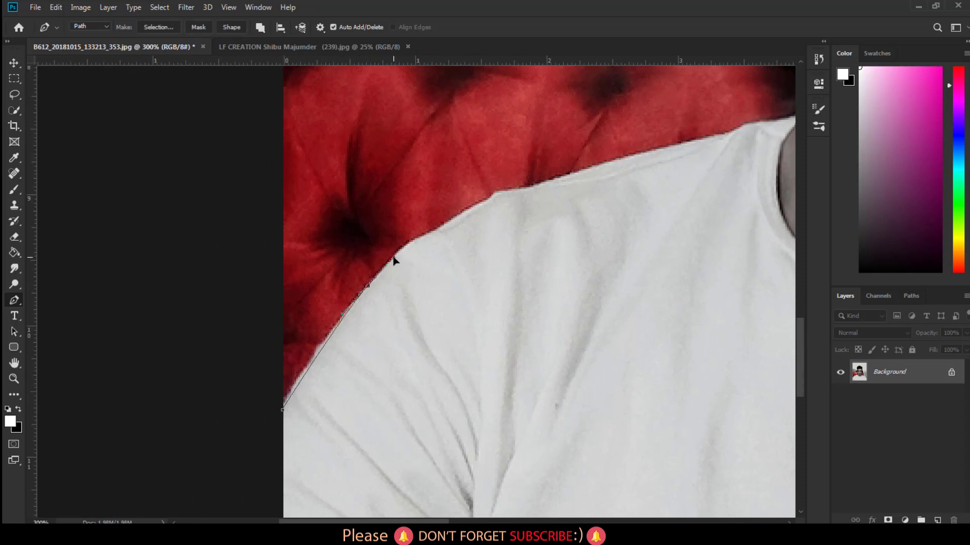
{"action": "left_click", "coordinate": [425, 236]}
{"action": "left_click_drag", "start_coordinate": [490, 201], "coordinate": [506, 194]}
{"action": "left_click", "coordinate": [553, 183]}
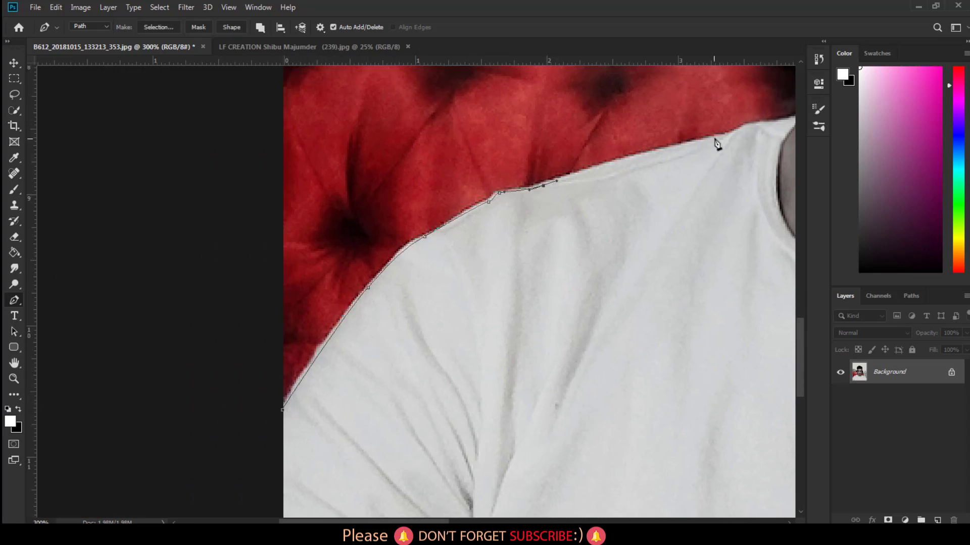
{"action": "left_click", "coordinate": [723, 137]}
{"action": "left_click_drag", "start_coordinate": [730, 133], "coordinate": [595, 195]}
{"action": "left_click", "coordinate": [610, 190]}
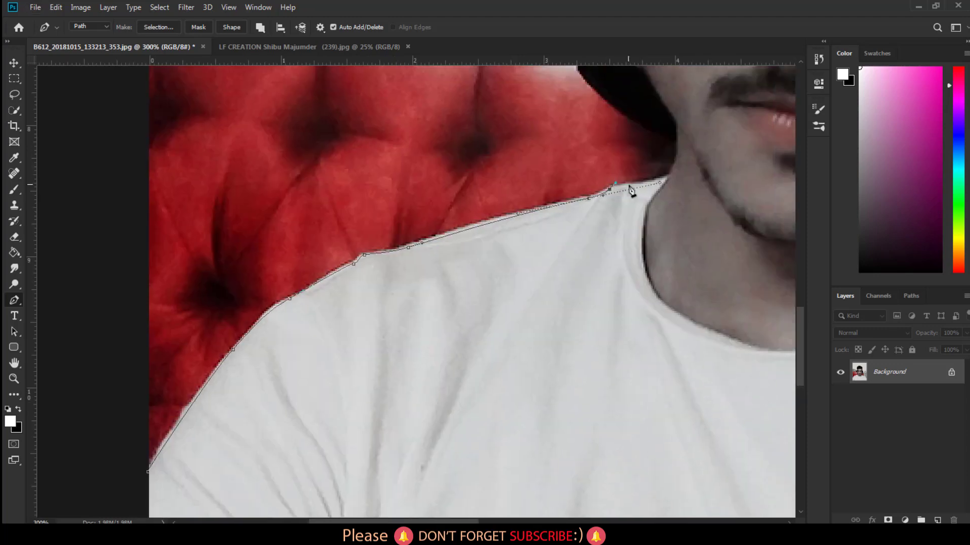
- Continue the path up the neck and along the jaw to the headphone edge
{"action": "left_click", "coordinate": [669, 176]}
{"action": "left_click_drag", "start_coordinate": [671, 184], "coordinate": [638, 283]}
{"action": "left_click", "coordinate": [644, 235]}
{"action": "left_click_drag", "start_coordinate": [547, 170], "coordinate": [507, 132]}
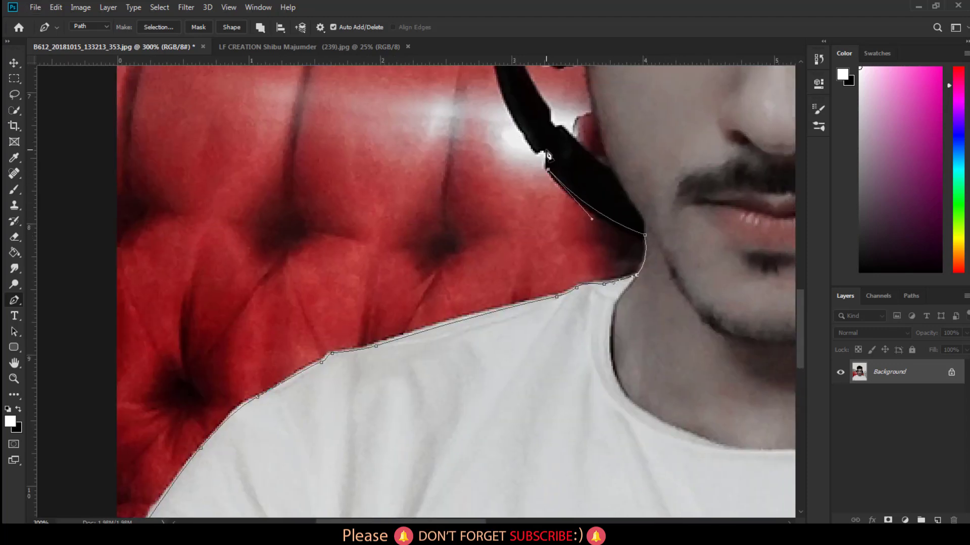
{"action": "left_click", "coordinate": [540, 149]}
{"action": "scroll", "coordinate": [539, 156], "scroll_direction": "up", "scroll_amount": 5}
{"action": "left_click_drag", "start_coordinate": [494, 228], "coordinate": [492, 182]}
- Trace the path up the headphone band and across the headphone top
{"action": "left_click", "coordinate": [495, 228], "text": "alt"}
{"action": "left_click", "coordinate": [474, 204]}
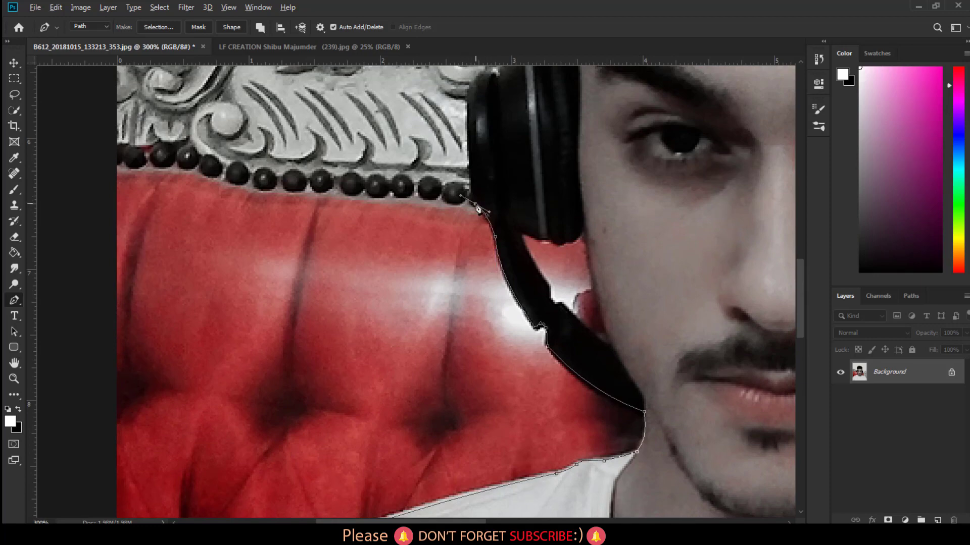
{"action": "left_click", "coordinate": [470, 147]}
{"action": "scroll", "coordinate": [470, 122], "scroll_direction": "up", "scroll_amount": 5}
{"action": "left_click", "coordinate": [482, 258]}
{"action": "left_click", "coordinate": [514, 234]}
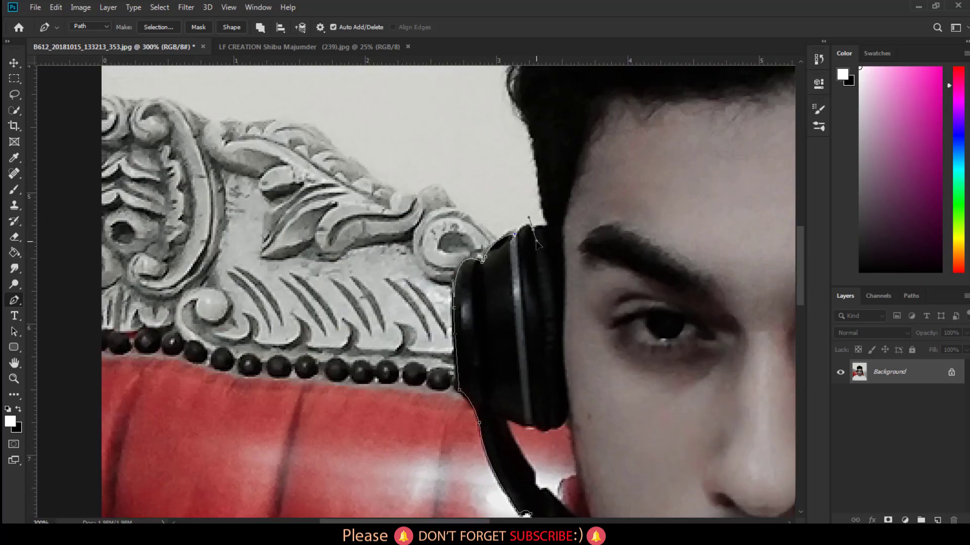
{"action": "left_click", "coordinate": [546, 226]}
- Finish the path up the hair edge to the top of the hair
{"action": "scroll", "coordinate": [548, 230], "scroll_direction": "up", "scroll_amount": 5}
{"action": "left_click", "coordinate": [525, 399]}
{"action": "left_click", "coordinate": [514, 355]}
{"action": "left_click", "coordinate": [503, 310]}
{"action": "left_click", "coordinate": [488, 271]}
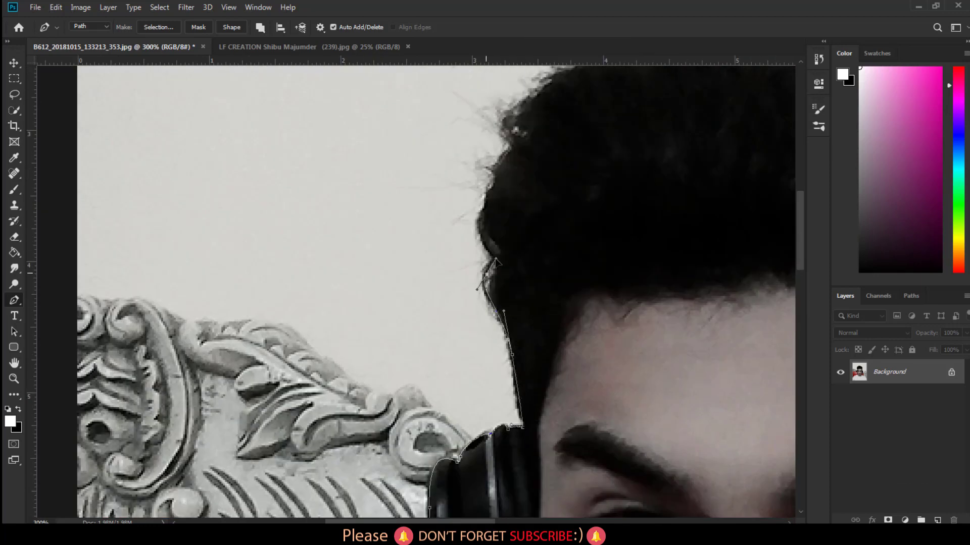
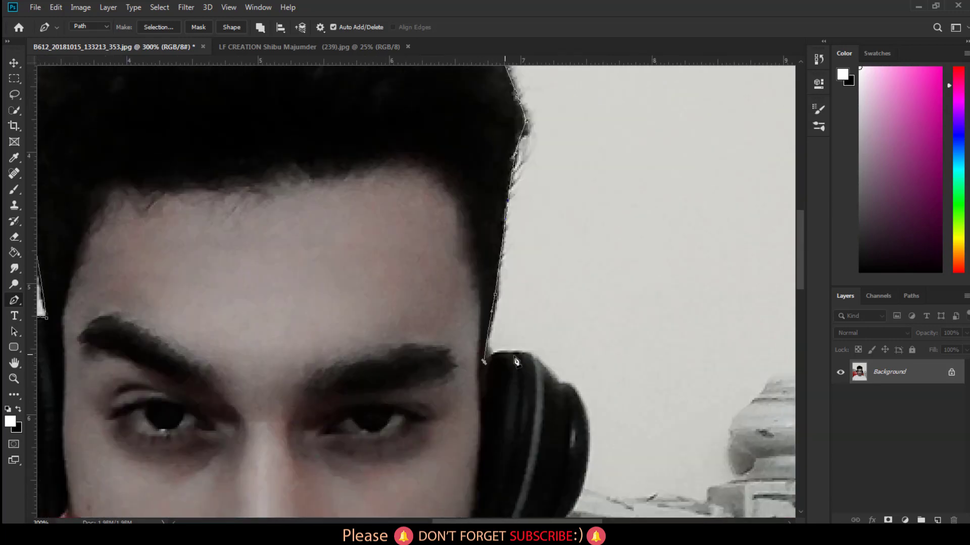
- Trace the Pen path over the top and down the right edge of the headphone
{"action": "left_click", "coordinate": [519, 355]}
{"action": "mouse_move", "coordinate": [550, 374]}
{"action": "left_mouse_down"}
{"action": "mouse_move", "coordinate": [571, 398]}
{"action": "mouse_move", "coordinate": [606, 387]}
{"action": "left_mouse_up"}
{"action": "left_click", "coordinate": [563, 384]}
{"action": "left_click", "coordinate": [587, 440]}
{"action": "left_click", "coordinate": [580, 482]}
{"action": "scroll", "coordinate": [581, 483], "scroll_direction": "down", "scroll_amount": 3}
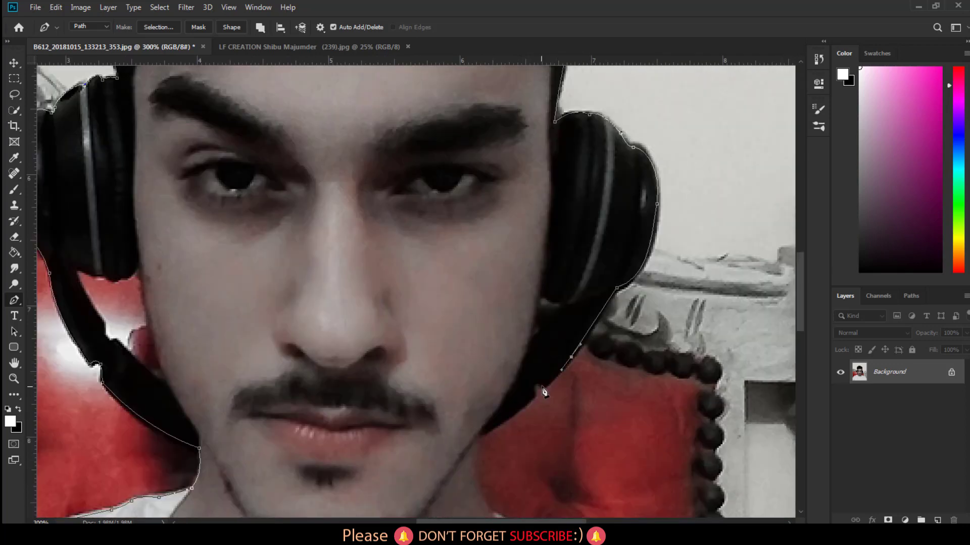
- Continue the outline along the jaw, over the shoulder and down the shirt edge
{"action": "scroll", "coordinate": [535, 404], "scroll_direction": "down", "scroll_amount": 3}
{"action": "left_click", "coordinate": [522, 415]}
{"action": "scroll", "coordinate": [505, 429], "scroll_direction": "down", "scroll_amount": 3}
{"action": "left_click_drag", "start_coordinate": [534, 374], "coordinate": [550, 387]}
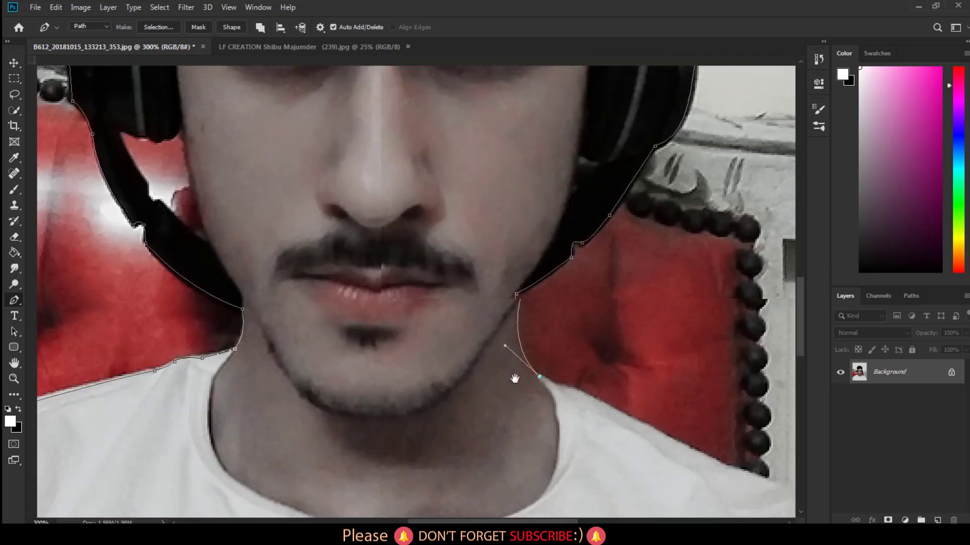
{"action": "scroll", "coordinate": [513, 379], "scroll_direction": "down", "scroll_amount": 3}
{"action": "scroll", "coordinate": [513, 379], "scroll_direction": "right", "scroll_amount": 5}
{"action": "left_click_drag", "start_coordinate": [484, 352], "coordinate": [494, 363]}
{"action": "scroll", "coordinate": [502, 369], "scroll_direction": "down", "scroll_amount": 3}
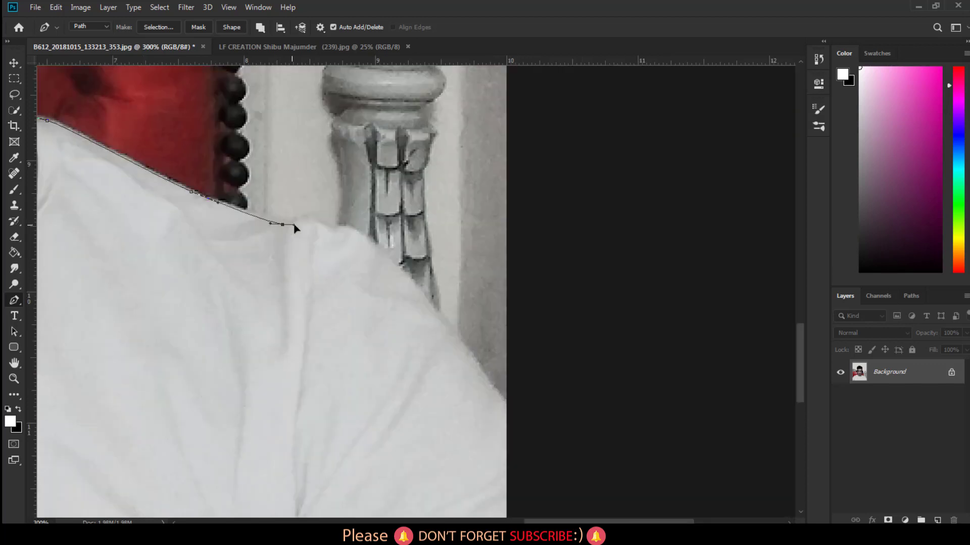
{"action": "left_click", "coordinate": [411, 277]}
{"action": "scroll", "coordinate": [491, 168], "scroll_direction": "down", "scroll_amount": 3}
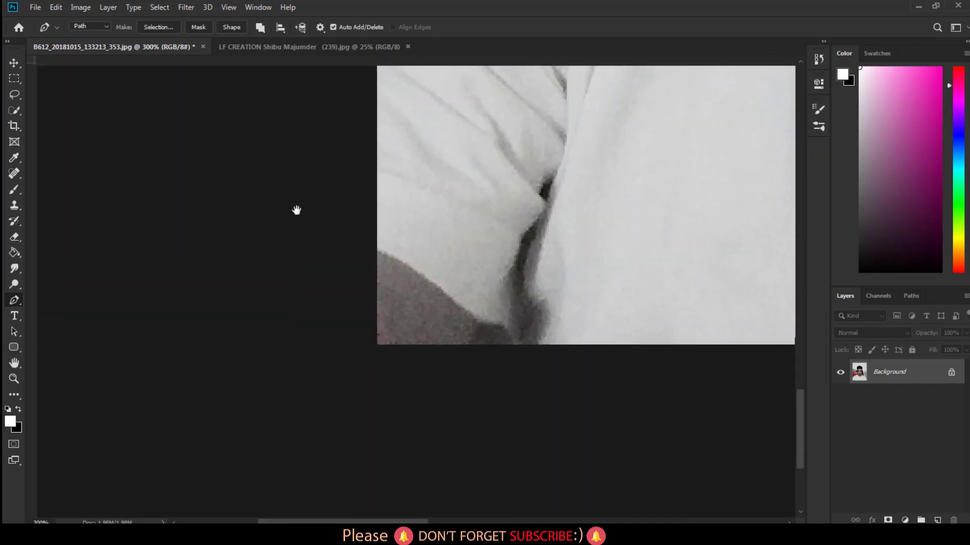
- Convert the path into a selection with a 0-pixel feather radius
{"action": "right_click", "coordinate": [469, 262]}
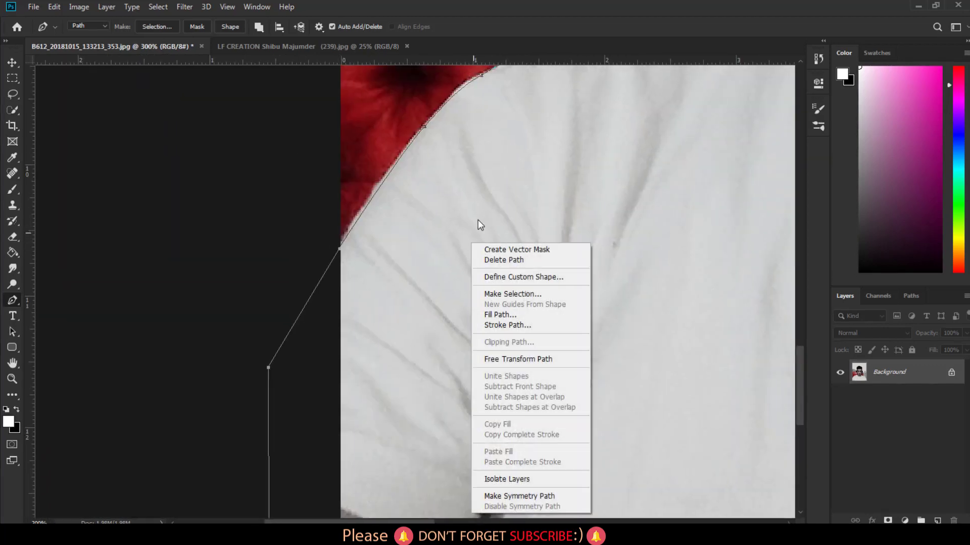
{"action": "left_click", "coordinate": [539, 297]}
{"action": "left_click", "coordinate": [475, 110]}
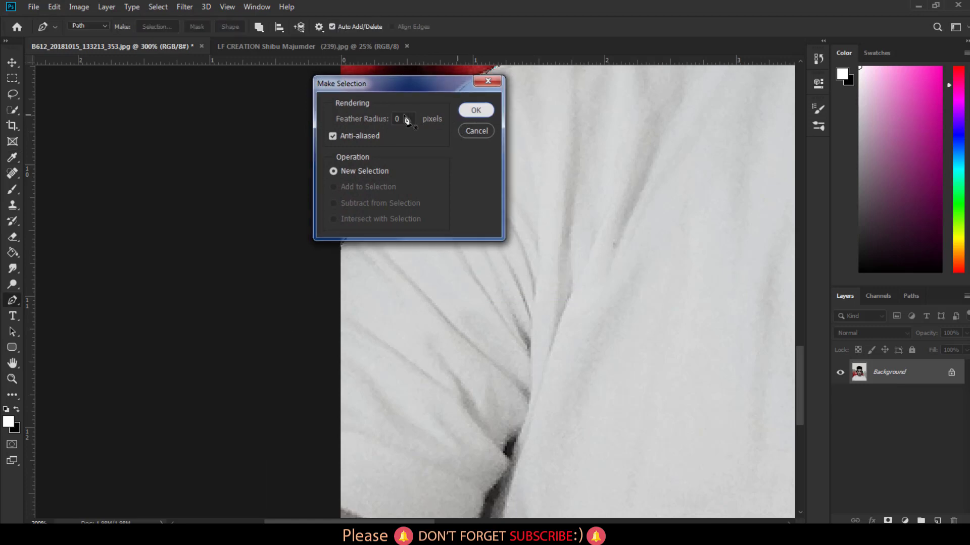
{"action": "left_click", "coordinate": [14, 79]}
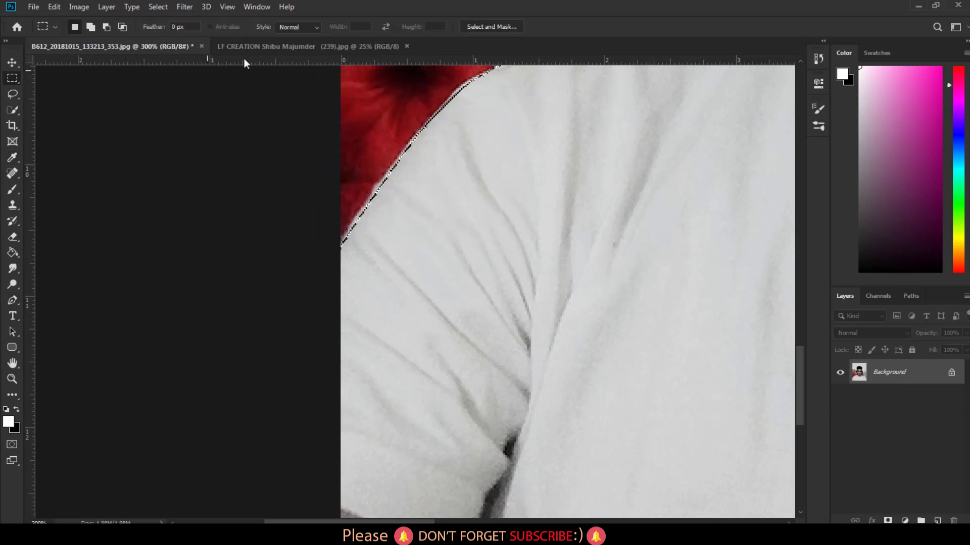
- Enter Select and Mask, zoom to 300% on the hair and enlarge the Refine Edge Brush
{"action": "left_click", "coordinate": [498, 28]}
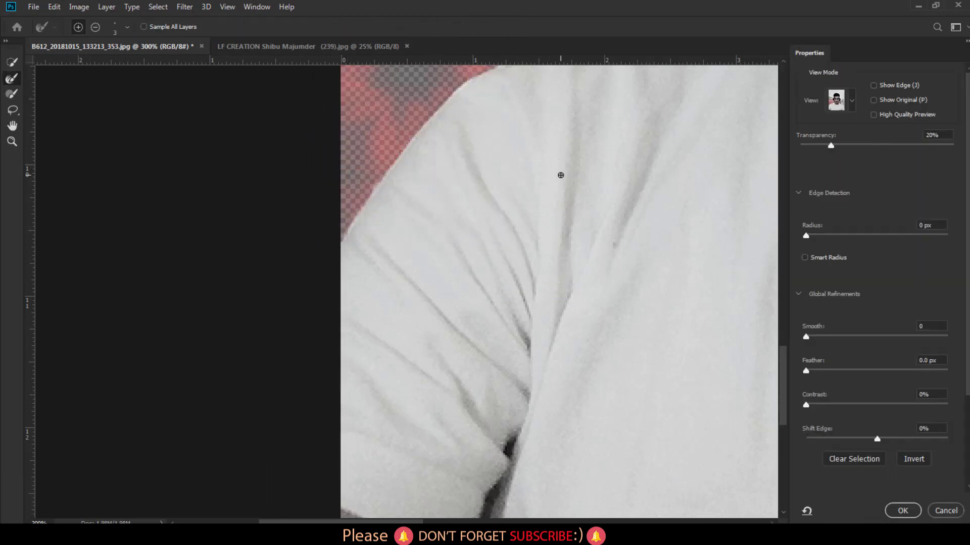
{"action": "key", "text": "ctrl+minus"}
{"action": "key", "text": "ctrl+minus"}
{"action": "scroll", "coordinate": [588, 128], "scroll_direction": "up", "scroll_amount": 3}
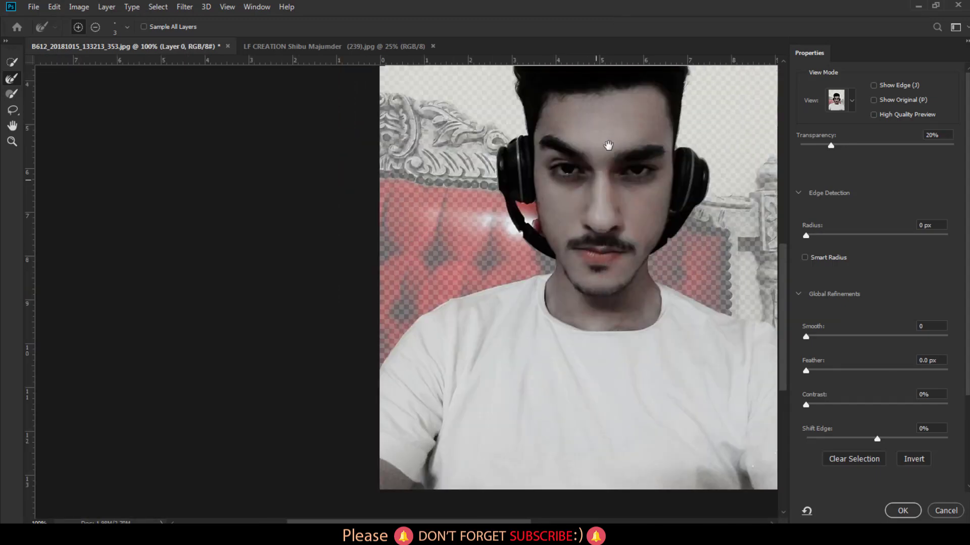
{"action": "mouse_move", "coordinate": [616, 145]}
{"action": "left_mouse_down"}
{"action": "mouse_move", "coordinate": [595, 227]}
{"action": "mouse_move", "coordinate": [617, 357]}
{"action": "mouse_move", "coordinate": [487, 376]}
{"action": "left_mouse_up"}
{"action": "key", "text": "ctrl+plus"}
{"action": "key", "text": "ctrl+plus"}
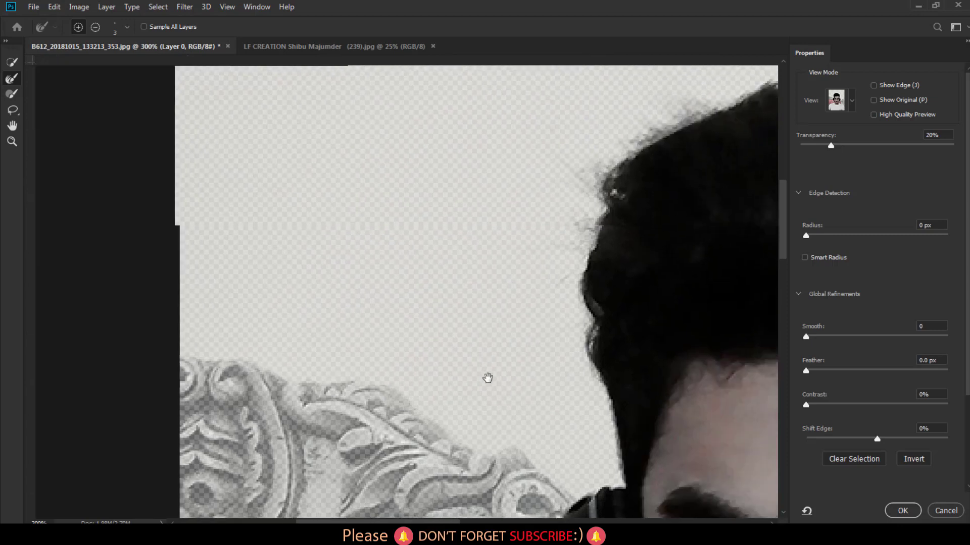
{"action": "key", "text": "bracketright"}
{"action": "key", "text": "bracketright"}
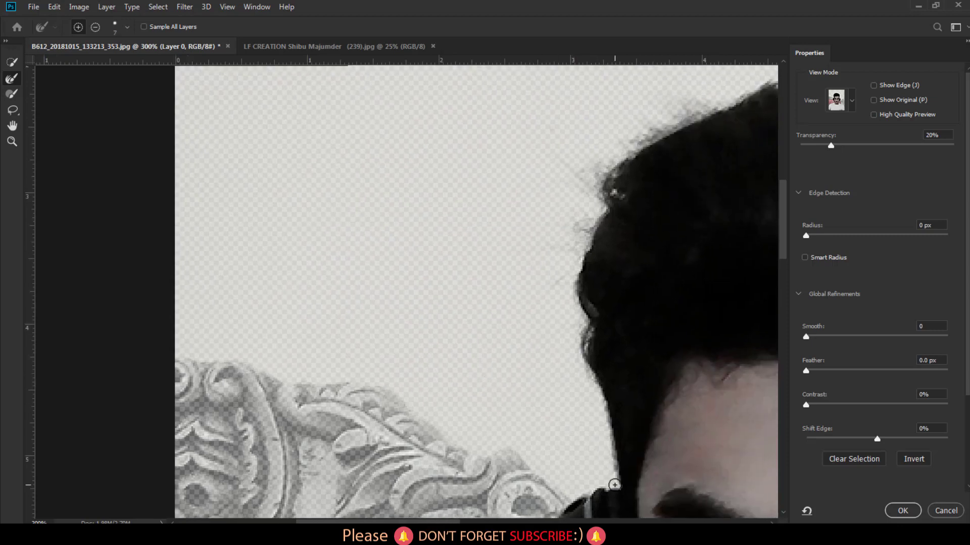
- Paint the Refine Edge Brush along the hair from the side of the head across the crown
{"action": "left_click_drag", "start_coordinate": [613, 462], "coordinate": [586, 338]}
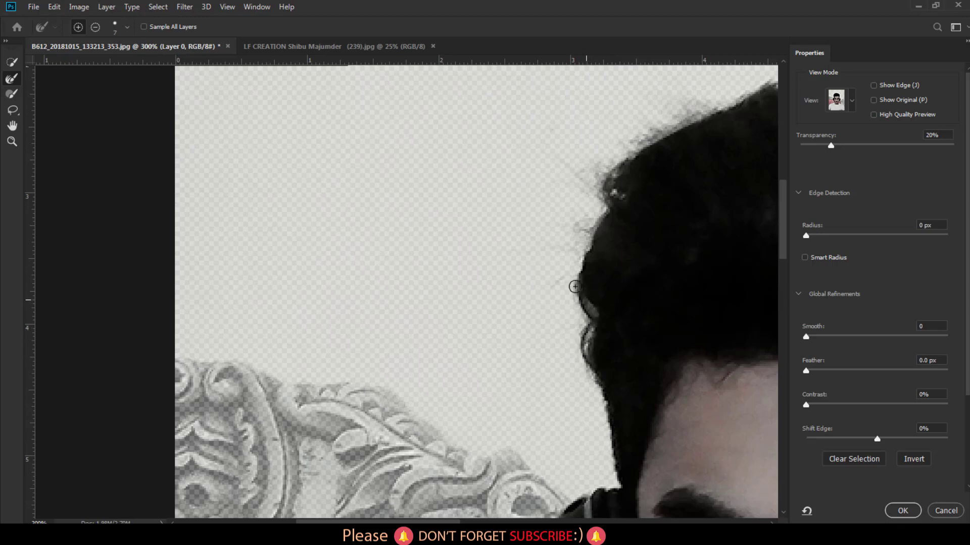
{"action": "mouse_move", "coordinate": [575, 286]}
{"action": "left_mouse_down"}
{"action": "mouse_move", "coordinate": [561, 280]}
{"action": "mouse_move", "coordinate": [573, 272]}
{"action": "mouse_move", "coordinate": [578, 242]}
{"action": "left_mouse_up"}
{"action": "left_click_drag", "start_coordinate": [608, 209], "coordinate": [610, 189]}
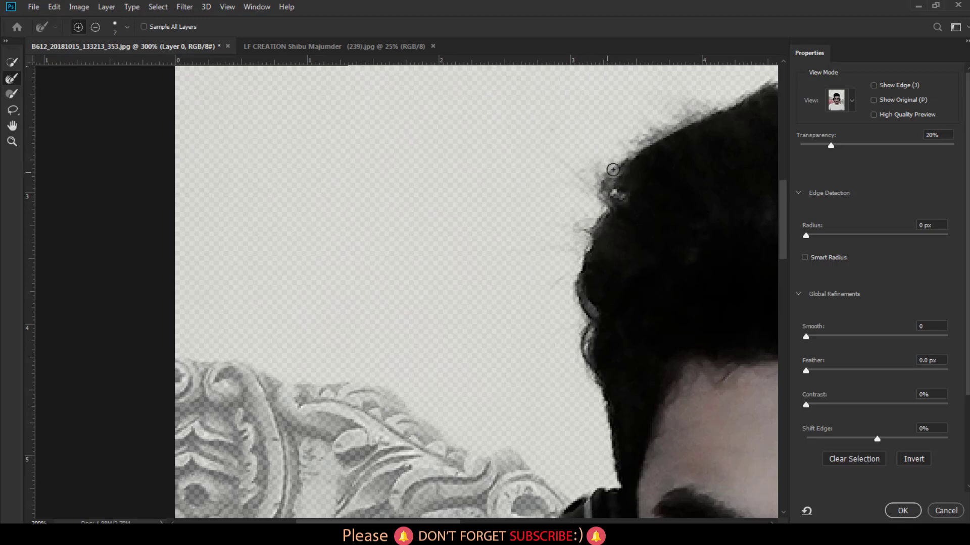
{"action": "mouse_move", "coordinate": [642, 147]}
{"action": "left_mouse_down"}
{"action": "mouse_move", "coordinate": [715, 109]}
{"action": "mouse_move", "coordinate": [499, 260]}
{"action": "left_mouse_up"}
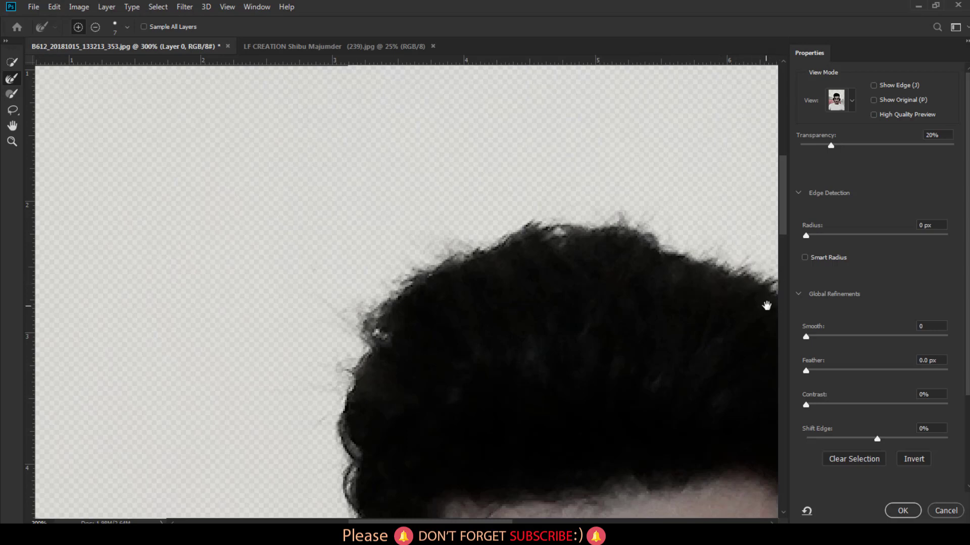
{"action": "left_click_drag", "start_coordinate": [766, 305], "coordinate": [508, 275]}
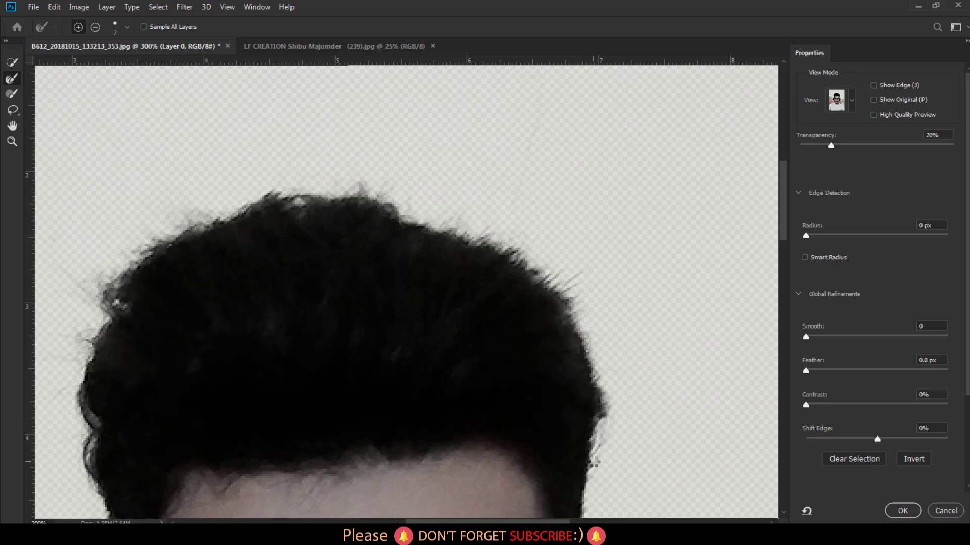
{"action": "mouse_move", "coordinate": [589, 461]}
{"action": "left_mouse_down"}
{"action": "mouse_move", "coordinate": [580, 320]}
{"action": "mouse_move", "coordinate": [558, 504]}
{"action": "mouse_move", "coordinate": [526, 281]}
{"action": "left_mouse_up"}
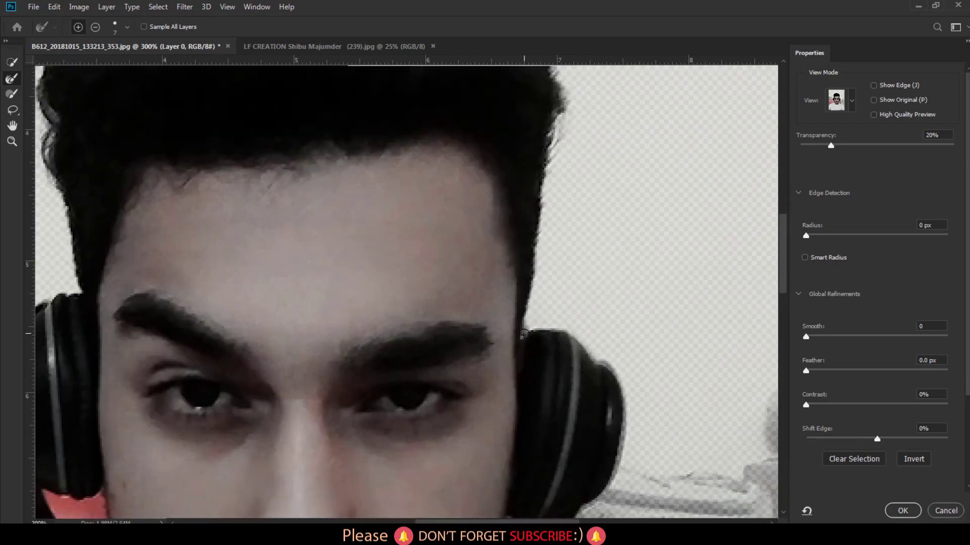
{"action": "scroll", "coordinate": [844, 469], "scroll_direction": "down", "scroll_amount": 2}
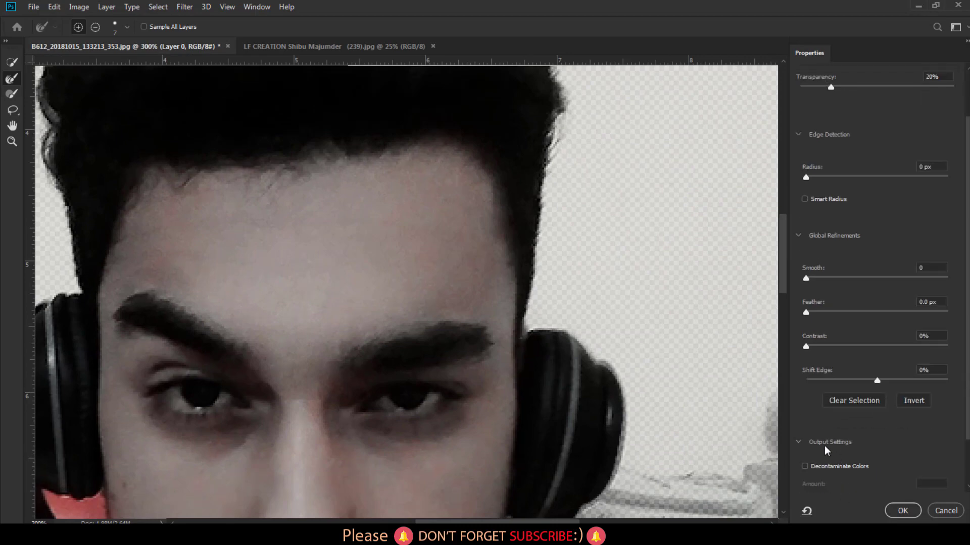
- Output the refined selection as a layer mask with Decontaminate Colors enabled
{"action": "left_click", "coordinate": [804, 466]}
{"action": "left_click", "coordinate": [913, 511]}
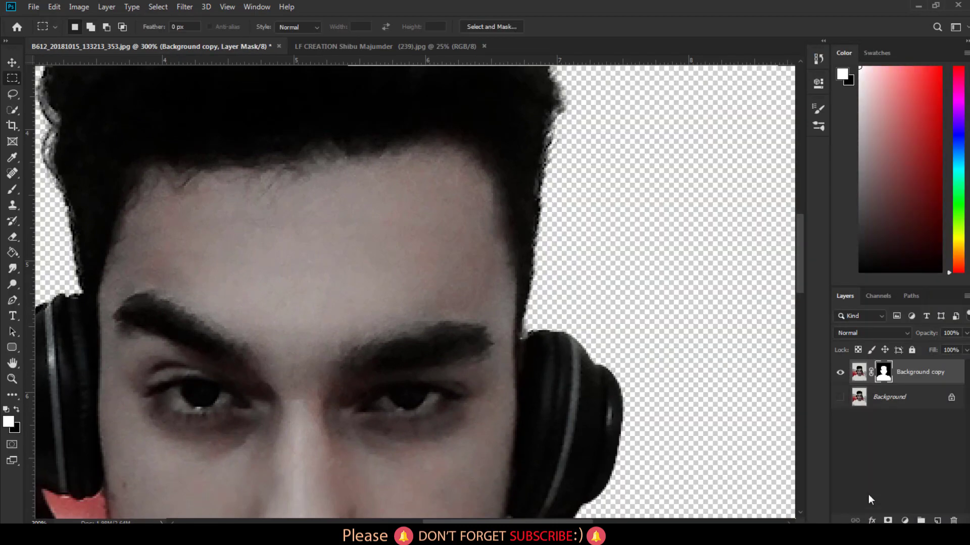
{"action": "key", "text": "ctrl+1"}
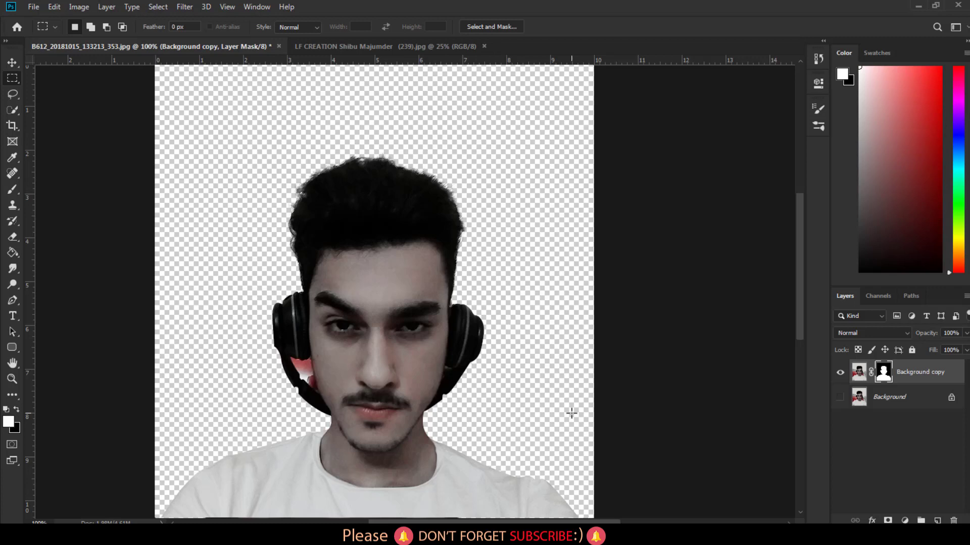
{"action": "key", "text": "ctrl+minus"}
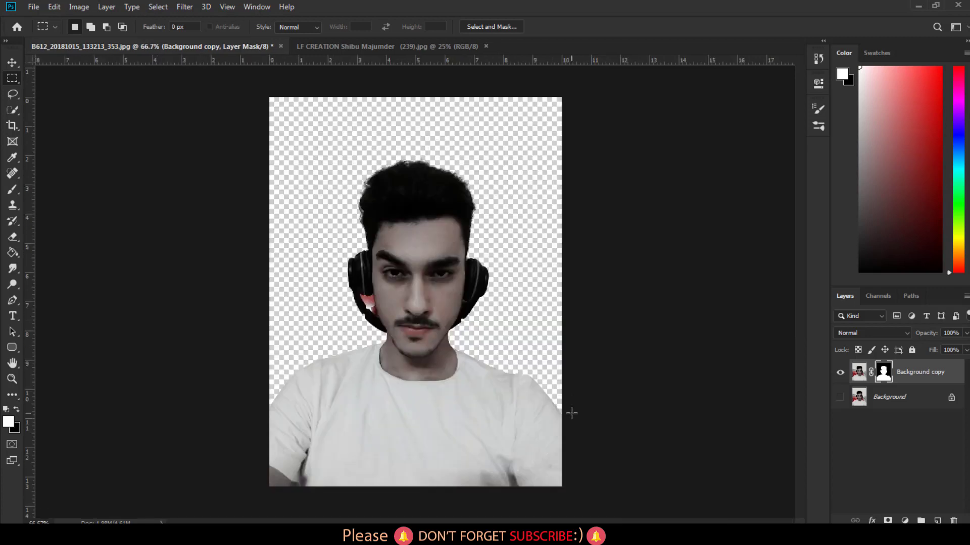
- Zoom to 200% and pan over the face and shirt to inspect the cut-out
{"action": "key", "text": "ctrl+plus"}
{"action": "key", "text": "ctrl+plus"}
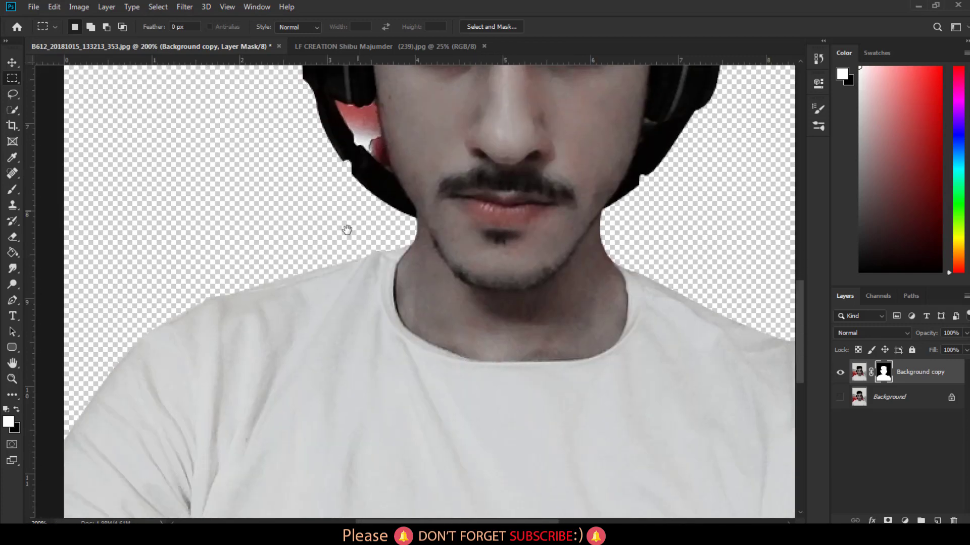
{"action": "left_click_drag", "start_coordinate": [317, 367], "coordinate": [158, 91]}
{"action": "scroll", "coordinate": [486, 346], "scroll_direction": "down", "scroll_amount": 3}
{"action": "scroll", "coordinate": [496, 296], "scroll_direction": "right", "scroll_amount": 3}
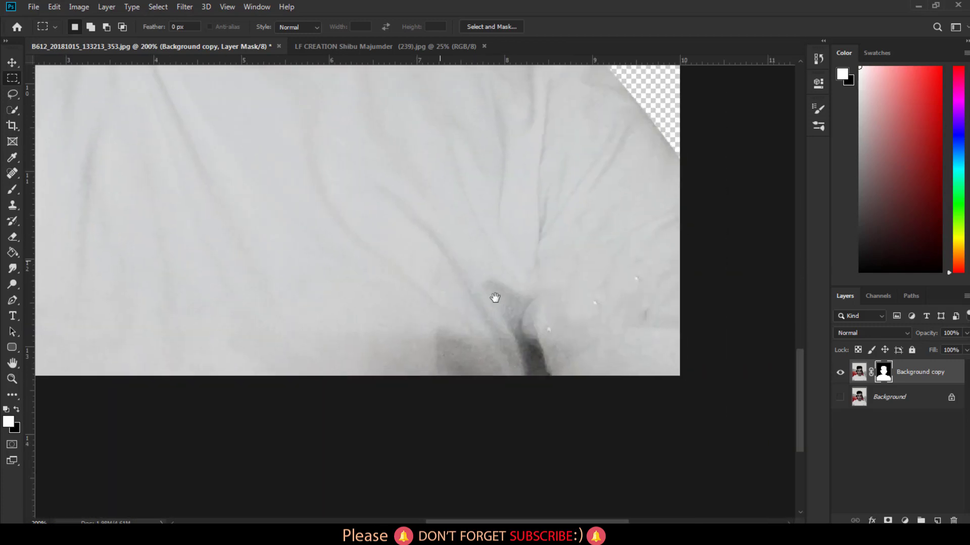
{"action": "scroll", "coordinate": [448, 296], "scroll_direction": "right", "scroll_amount": 1}
- Heal the white specks on the shirt with the Spot Healing Brush on the layer pixels
{"action": "left_click", "coordinate": [13, 174]}
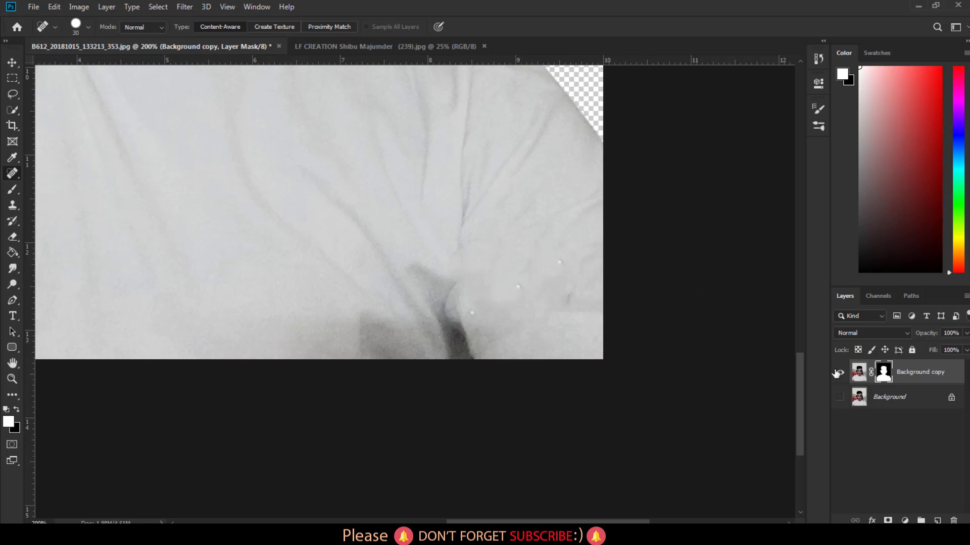
{"action": "left_click", "coordinate": [860, 373]}
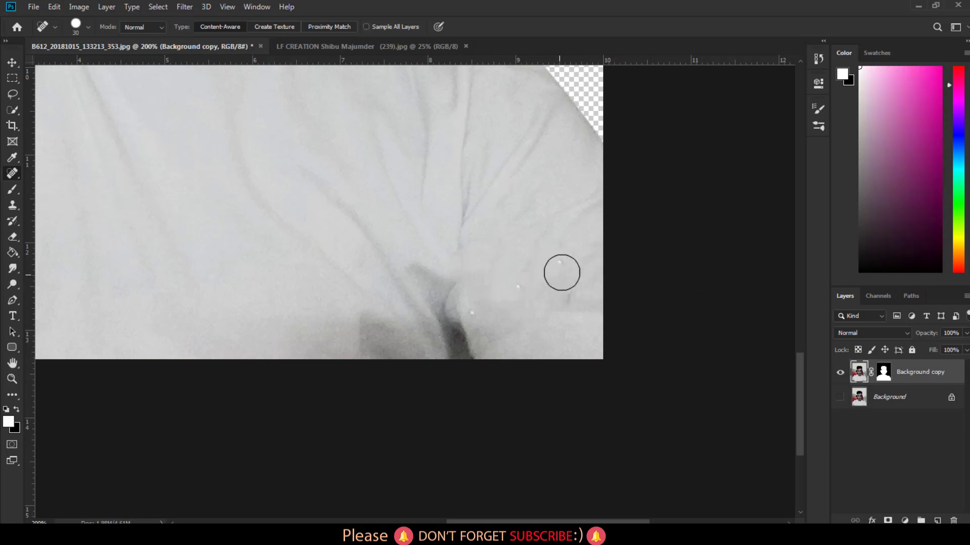
{"action": "left_click", "coordinate": [559, 263]}
{"action": "left_click", "coordinate": [519, 287]}
{"action": "left_click", "coordinate": [469, 317]}
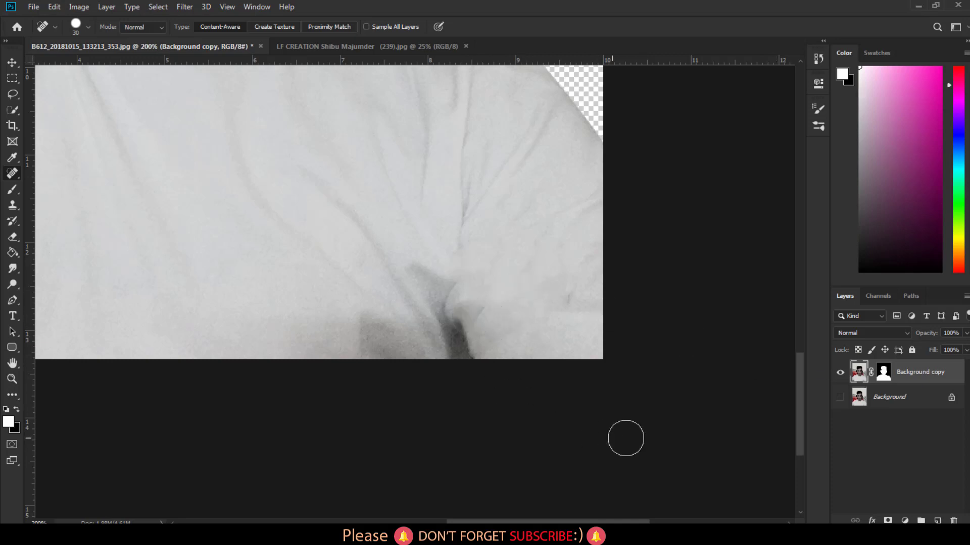
{"action": "left_click", "coordinate": [481, 316]}
- Pan to the face and headphones and zoom in close on the left ear area
{"action": "mouse_move", "coordinate": [397, 172]}
{"action": "left_mouse_down"}
{"action": "mouse_move", "coordinate": [380, 201]}
{"action": "mouse_move", "coordinate": [259, 278]}
{"action": "mouse_move", "coordinate": [219, 342]}
{"action": "mouse_move", "coordinate": [380, 335]}
{"action": "left_mouse_up"}
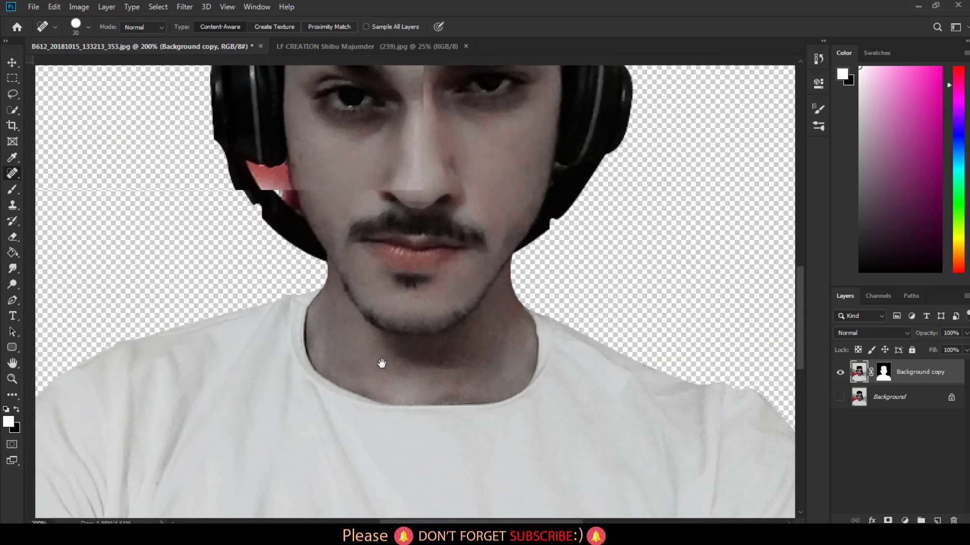
{"action": "key", "text": "ctrl+r"}
{"action": "left_click_drag", "start_coordinate": [331, 253], "coordinate": [407, 340]}
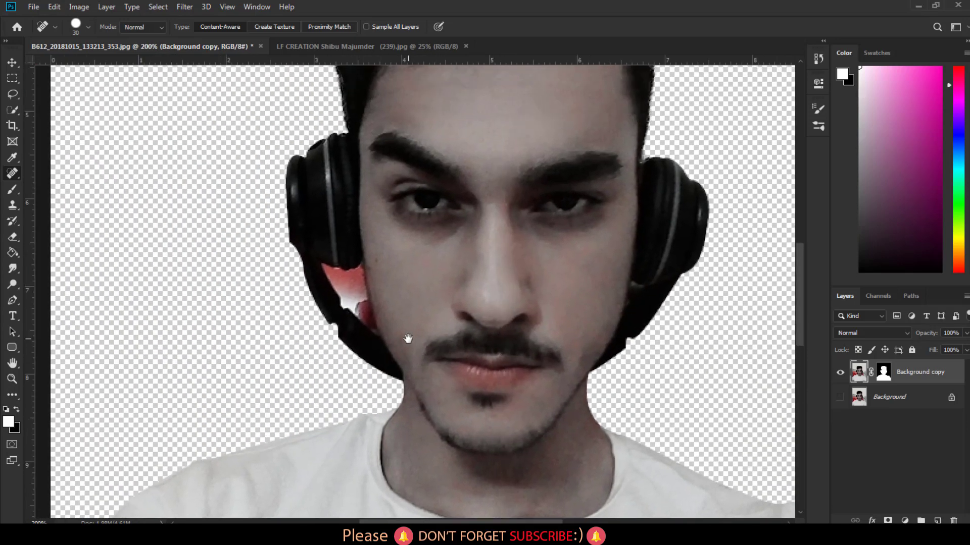
{"action": "key", "text": "ctrl+plus"}
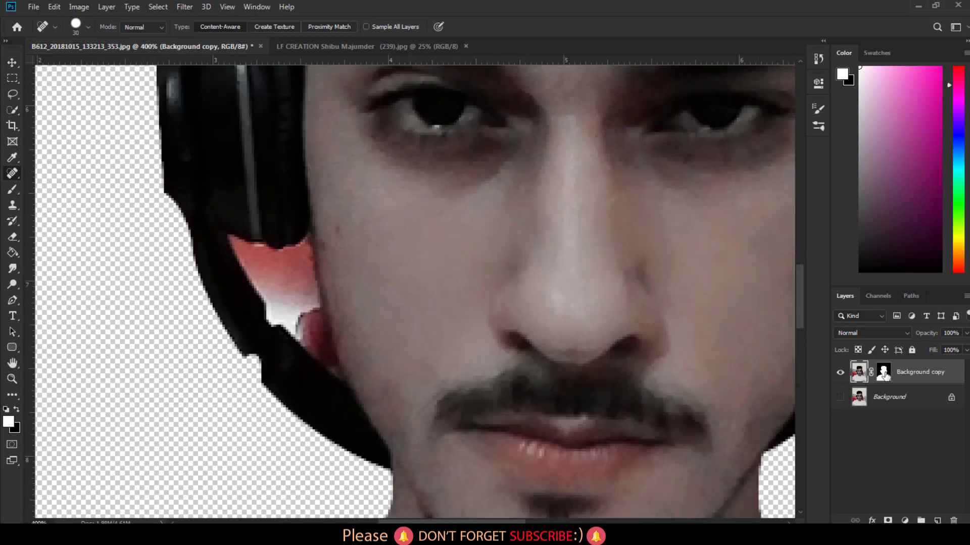
- With the layer mask targeted, trace the red patch beside the left headphone with the Pen tool
{"action": "left_click", "coordinate": [884, 372]}
{"action": "left_click", "coordinate": [12, 301]}
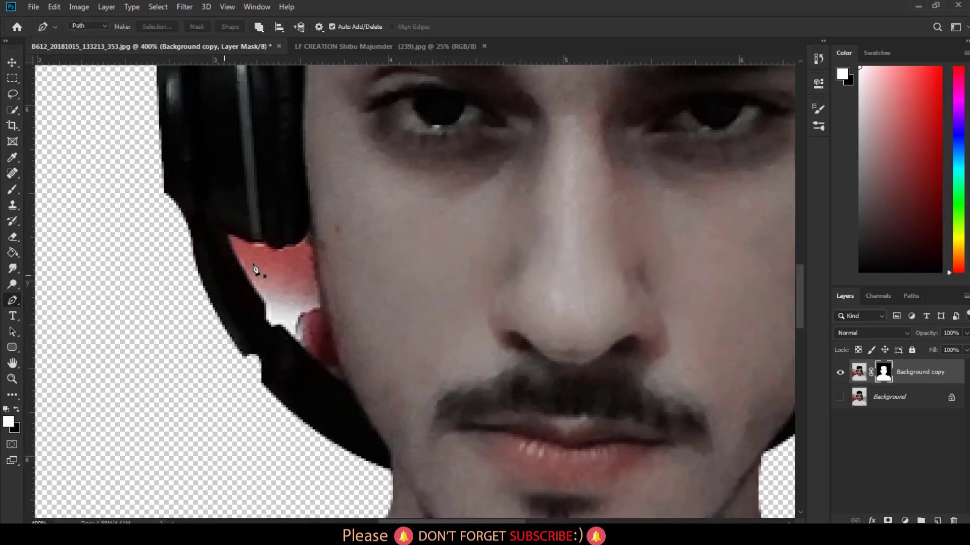
{"action": "left_click", "coordinate": [310, 230]}
{"action": "left_click_drag", "start_coordinate": [286, 245], "coordinate": [269, 245]}
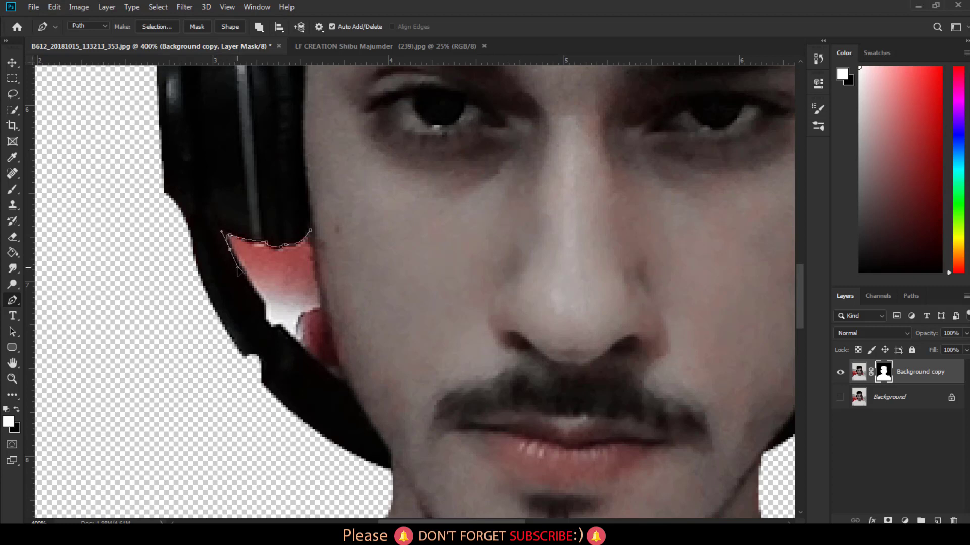
{"action": "left_click_drag", "start_coordinate": [238, 270], "coordinate": [237, 270]}
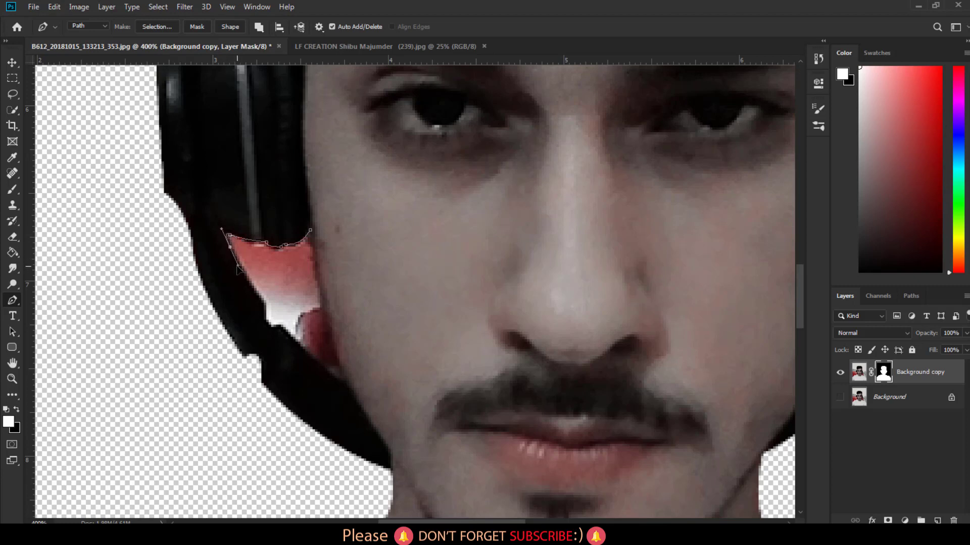
{"action": "left_click", "coordinate": [263, 307]}
{"action": "left_click_drag", "start_coordinate": [278, 330], "coordinate": [281, 338]}
{"action": "left_click_drag", "start_coordinate": [346, 387], "coordinate": [353, 396]}
{"action": "left_click_drag", "start_coordinate": [310, 231], "coordinate": [311, 192]}
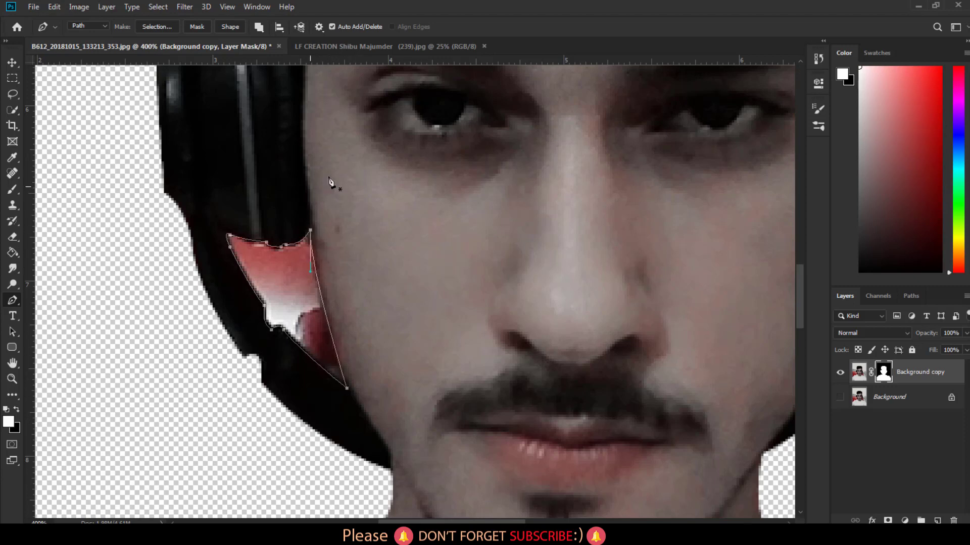
- Turn the path into a selection, delete the red patch to transparency, and deselect
{"action": "key", "text": "ctrl+Return"}
{"action": "key", "text": "Delete"}
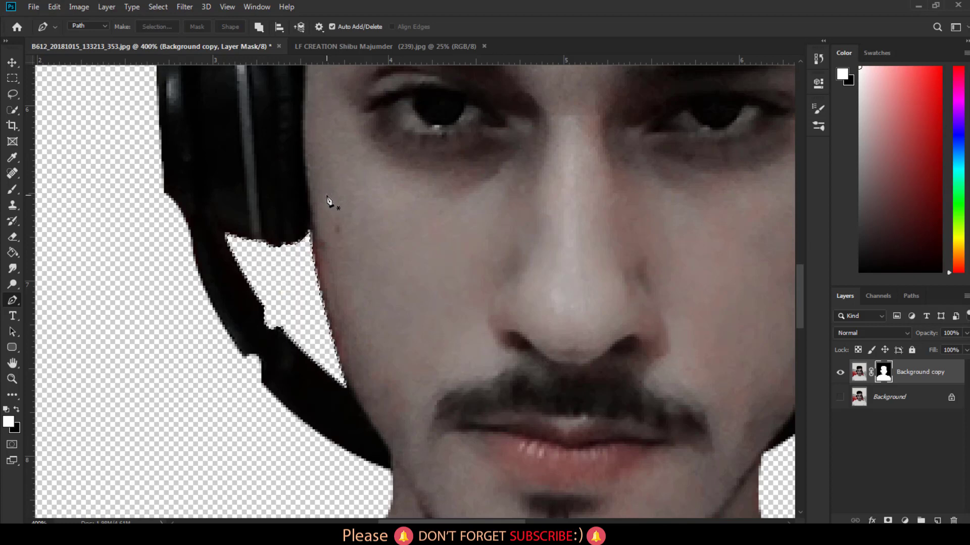
{"action": "key", "text": "ctrl+d"}
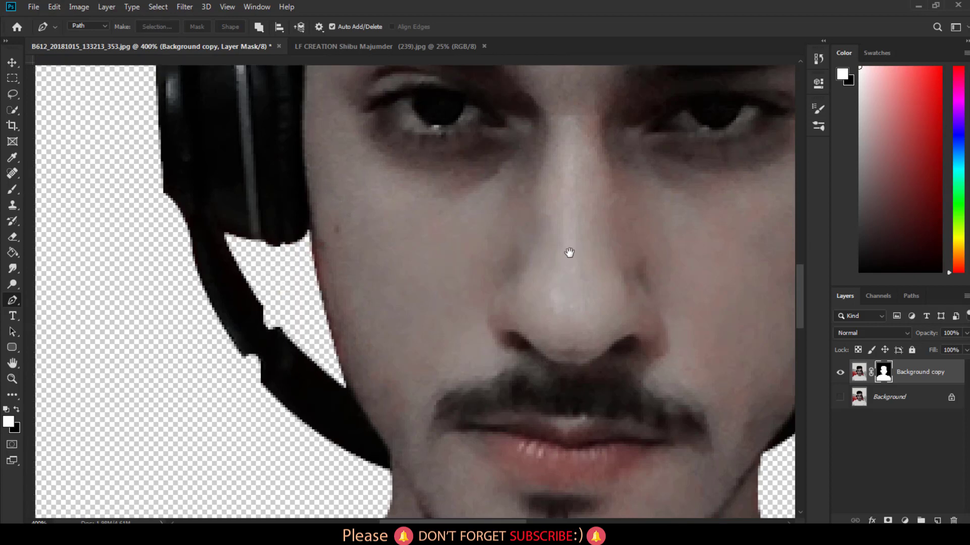
{"action": "left_click_drag", "start_coordinate": [569, 253], "coordinate": [514, 254]}
{"action": "key", "text": "ctrl+r"}
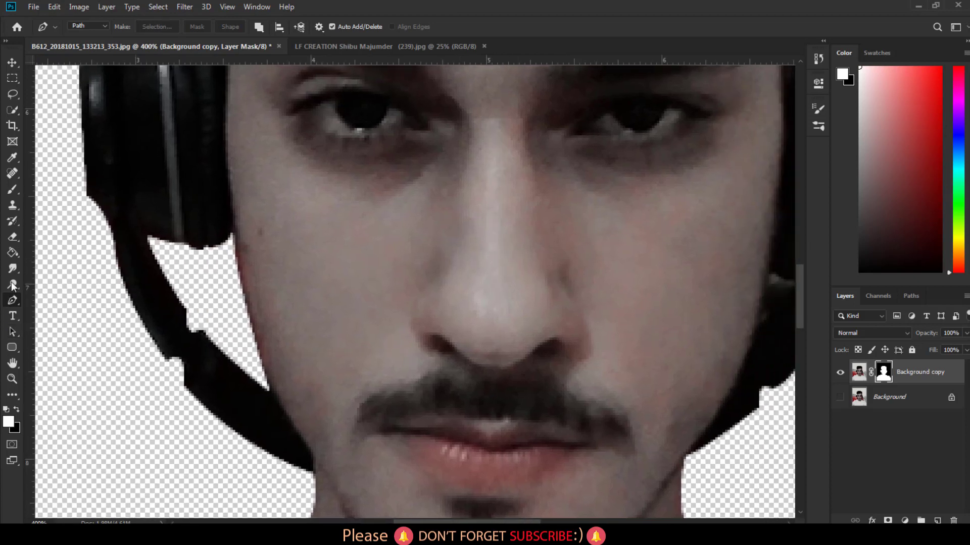
- Darken the left jawline edge with the Burn tool at 22% exposure, brush size 25
{"action": "left_click", "coordinate": [12, 284]}
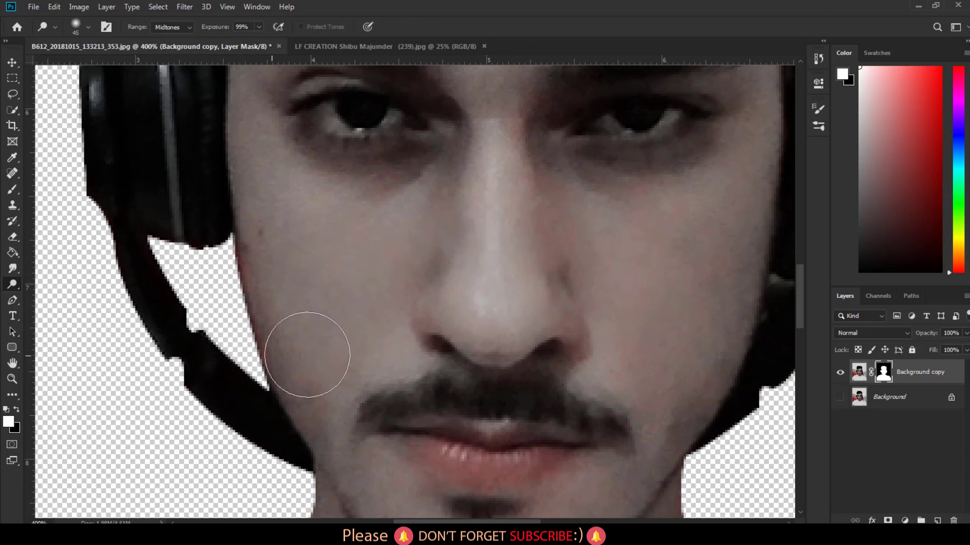
{"action": "left_click", "coordinate": [859, 372]}
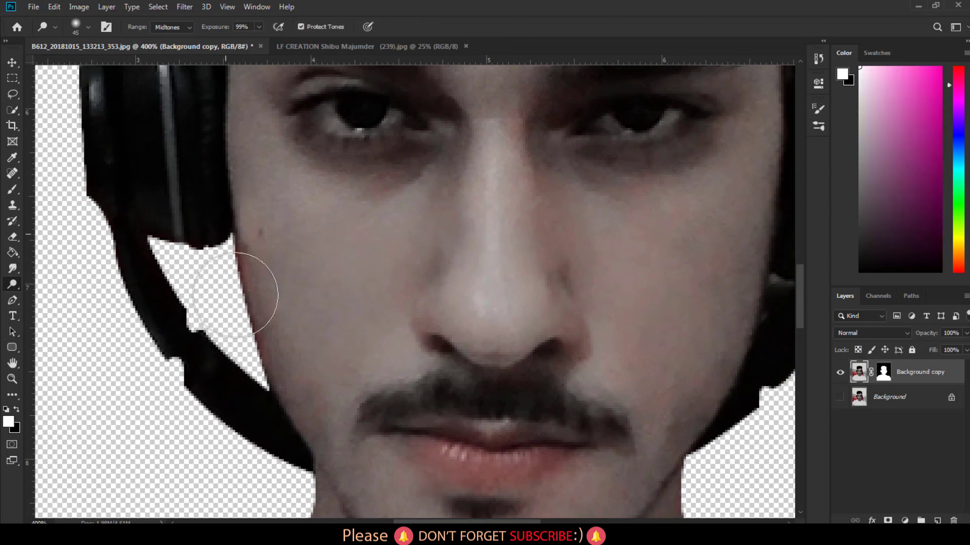
{"action": "right_click", "coordinate": [13, 284]}
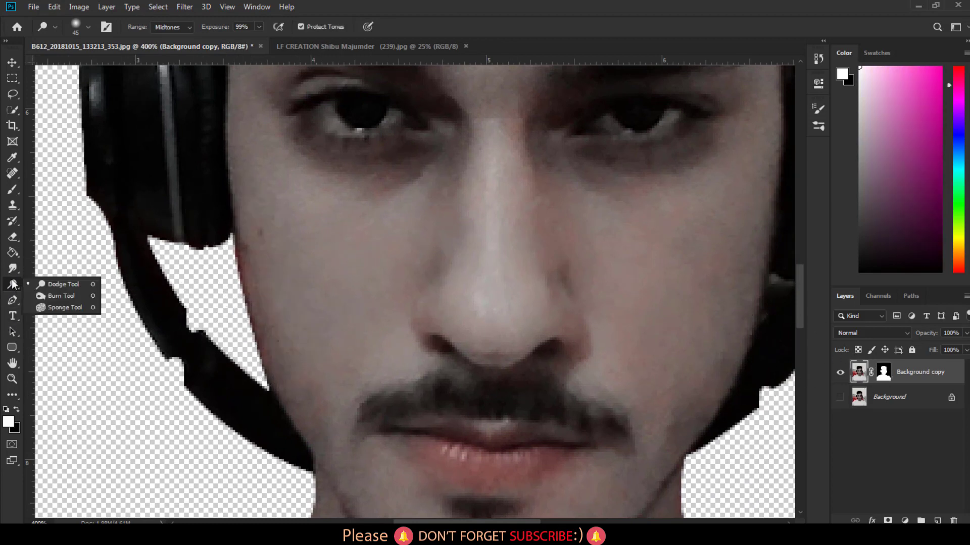
{"action": "left_click", "coordinate": [63, 296]}
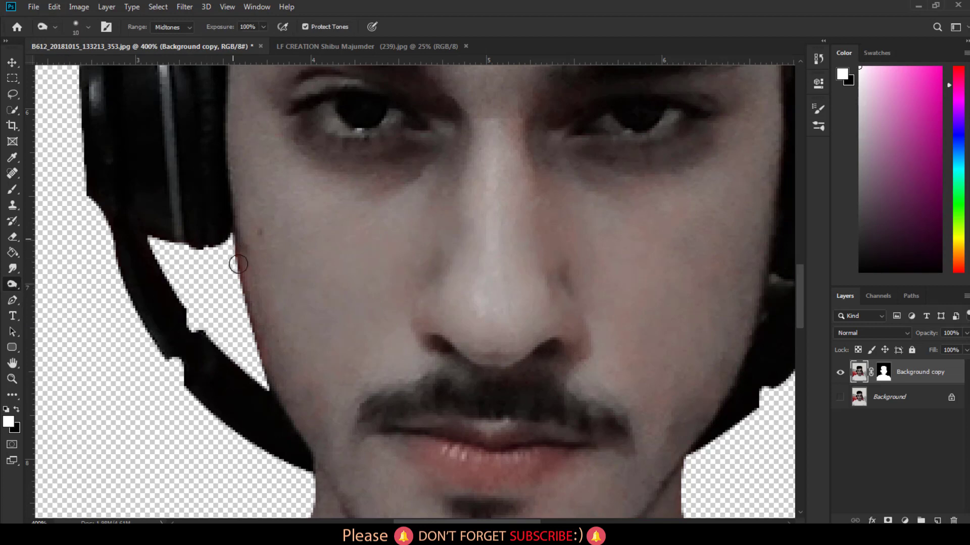
{"action": "left_click_drag", "start_coordinate": [238, 263], "coordinate": [290, 417]}
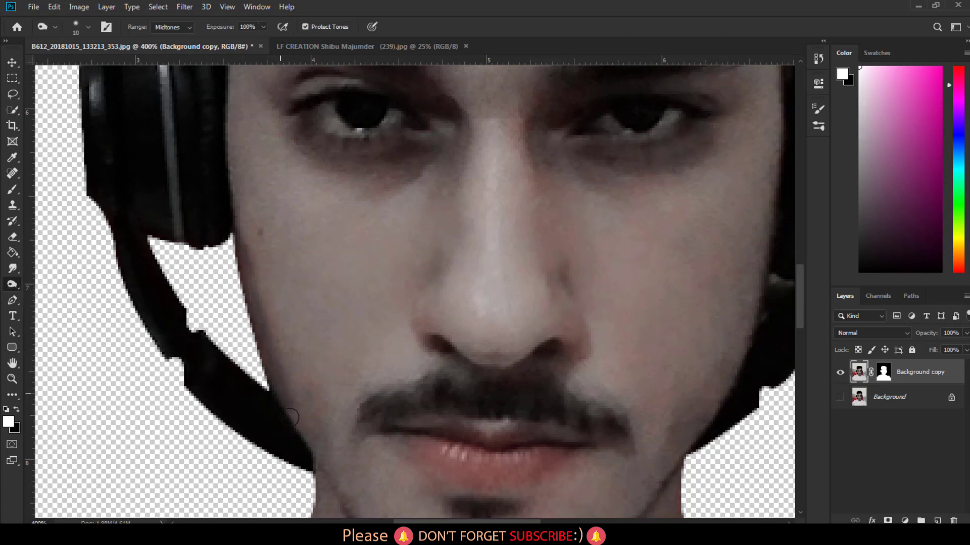
{"action": "key", "text": "ctrl+z"}
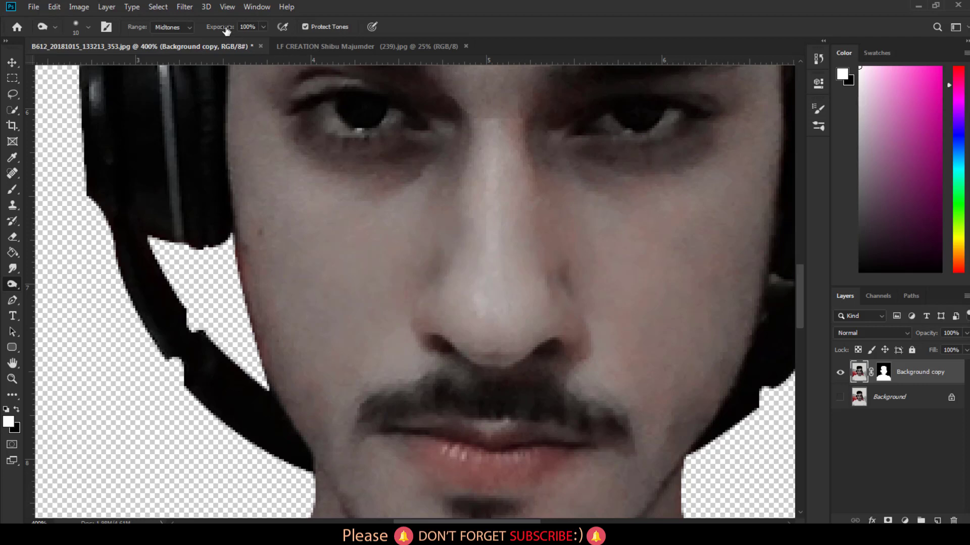
{"action": "left_click_drag", "start_coordinate": [225, 30], "coordinate": [206, 30]}
{"action": "key", "text": "bracketright"}
{"action": "key", "text": "bracketright"}
{"action": "key", "text": "bracketright"}
{"action": "mouse_move", "coordinate": [242, 249]}
{"action": "left_mouse_down"}
{"action": "mouse_move", "coordinate": [271, 393]}
{"action": "mouse_move", "coordinate": [284, 407]}
{"action": "mouse_move", "coordinate": [249, 303]}
{"action": "mouse_move", "coordinate": [229, 292]}
{"action": "mouse_move", "coordinate": [251, 372]}
{"action": "mouse_move", "coordinate": [234, 219]}
{"action": "mouse_move", "coordinate": [256, 345]}
{"action": "left_mouse_up"}
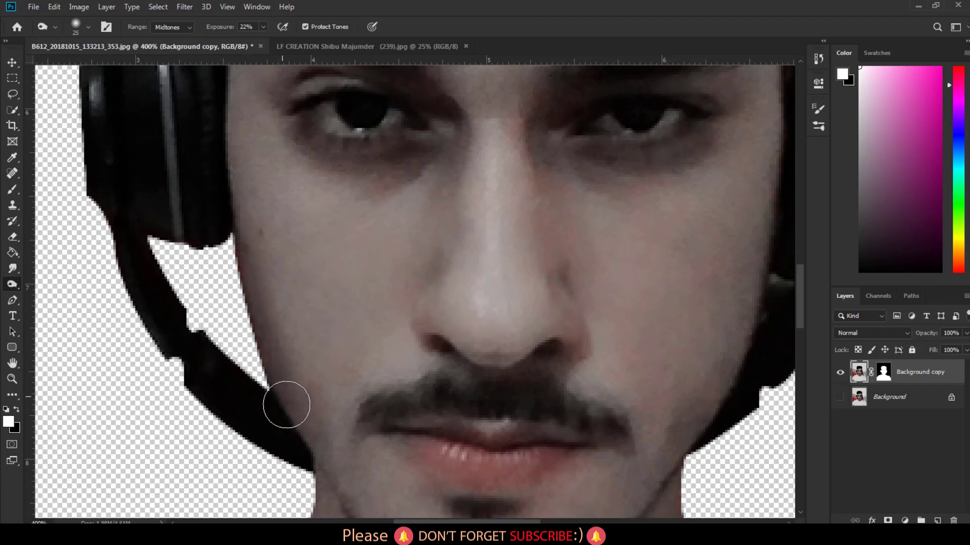
- Delete the original Background layer from the Layers panel
{"action": "scroll", "coordinate": [420, 429], "scroll_direction": "down", "scroll_amount": 1}
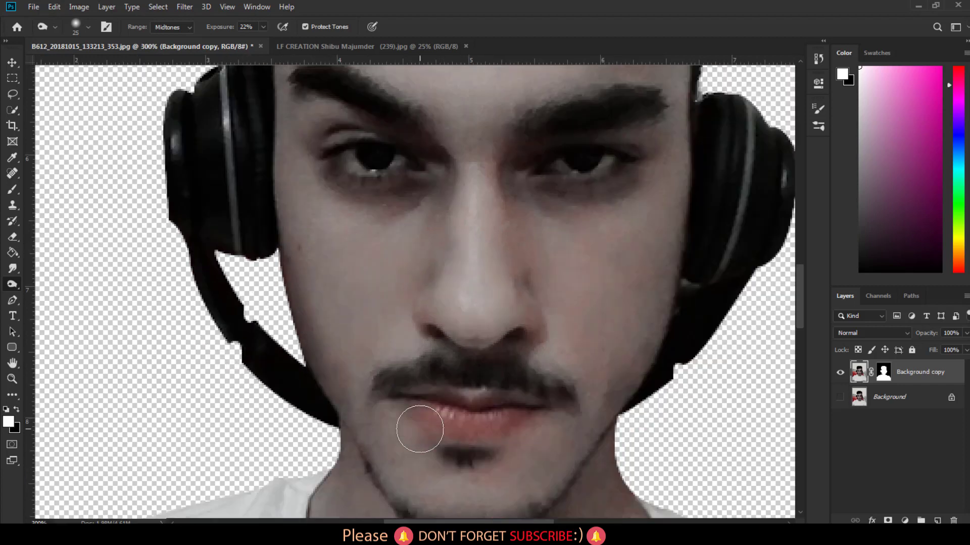
{"action": "scroll", "coordinate": [420, 429], "scroll_direction": "down", "scroll_amount": 3}
{"action": "scroll", "coordinate": [420, 429], "scroll_direction": "down", "scroll_amount": 1}
{"action": "scroll", "coordinate": [420, 430], "scroll_direction": "down", "scroll_amount": 1}
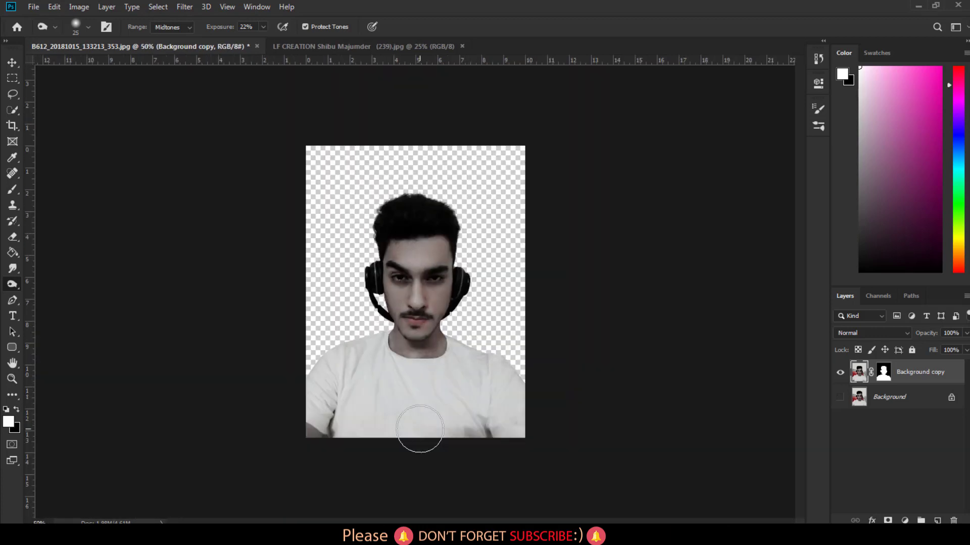
{"action": "scroll", "coordinate": [420, 429], "scroll_direction": "up", "scroll_amount": 1}
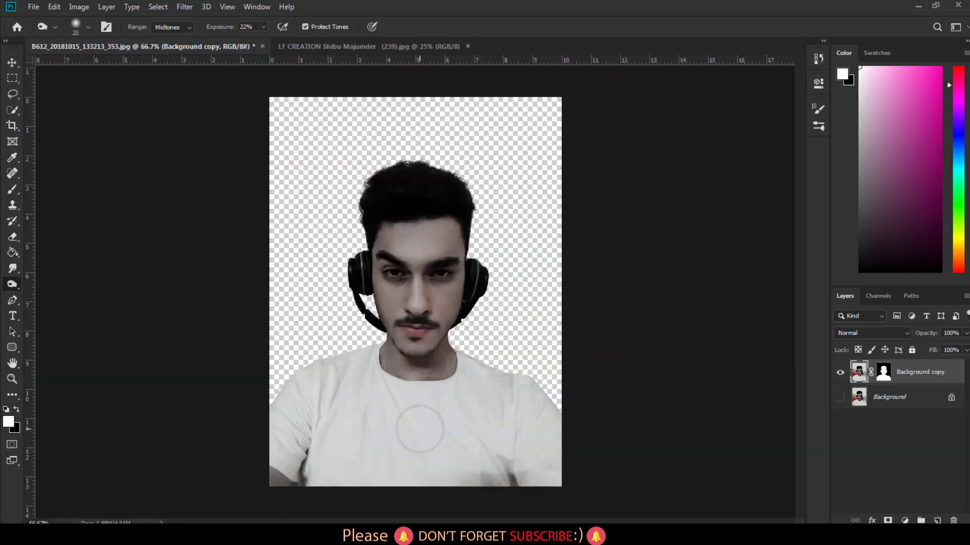
{"action": "scroll", "coordinate": [420, 430], "scroll_direction": "up", "scroll_amount": 1}
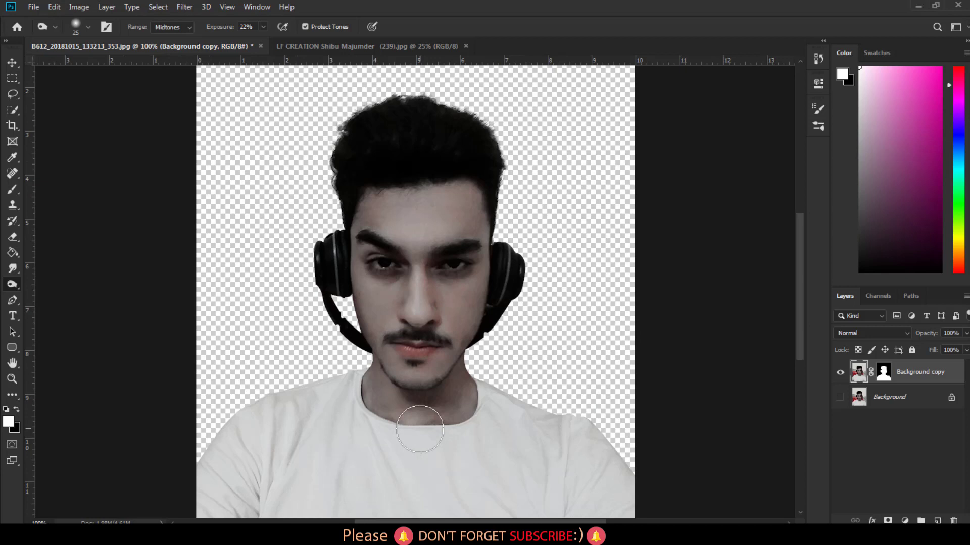
{"action": "scroll", "coordinate": [419, 430], "scroll_direction": "down", "scroll_amount": 1}
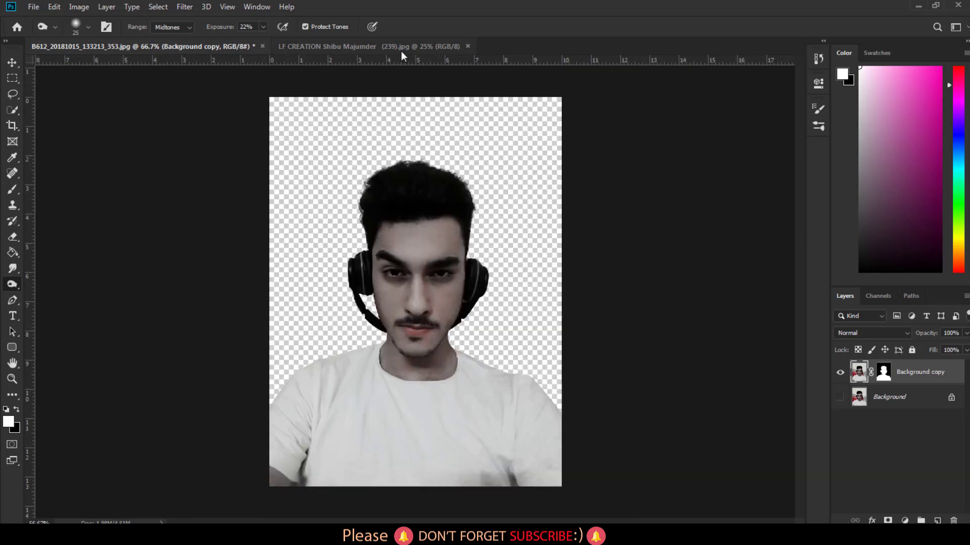
{"action": "left_click", "coordinate": [900, 407]}
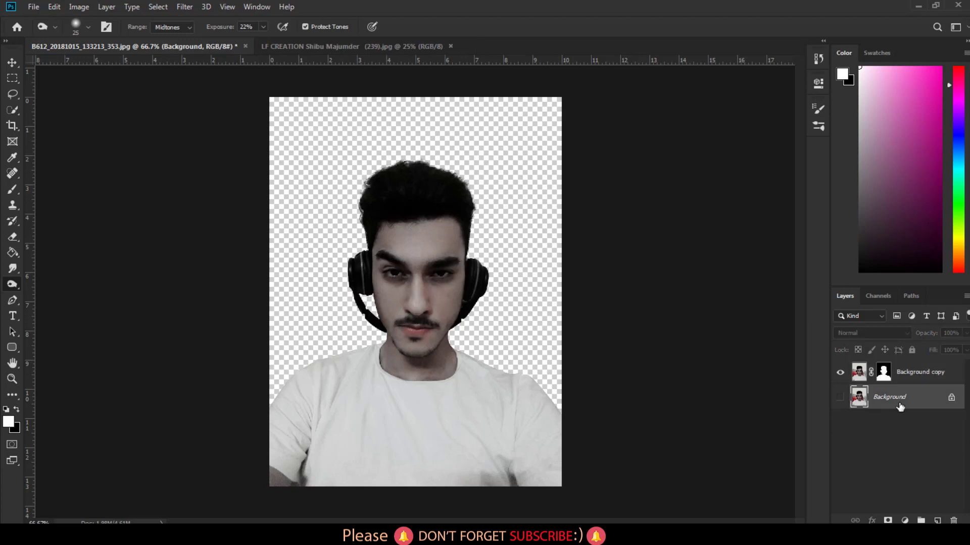
{"action": "key", "text": "Delete"}
- Apply the layer mask, then drag the balloon photo in as a layer beneath the portrait
{"action": "right_click", "coordinate": [887, 379]}
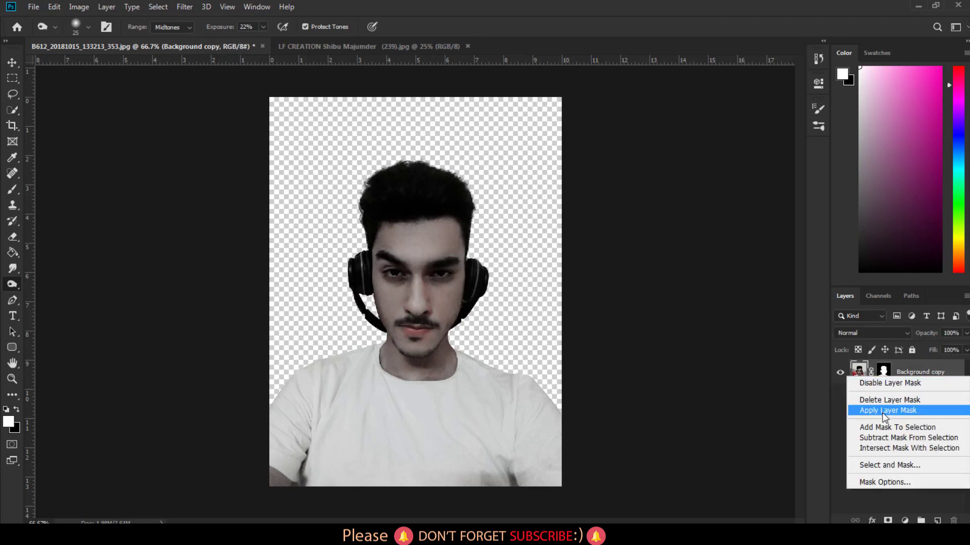
{"action": "left_click", "coordinate": [877, 410]}
{"action": "left_click", "coordinate": [356, 44]}
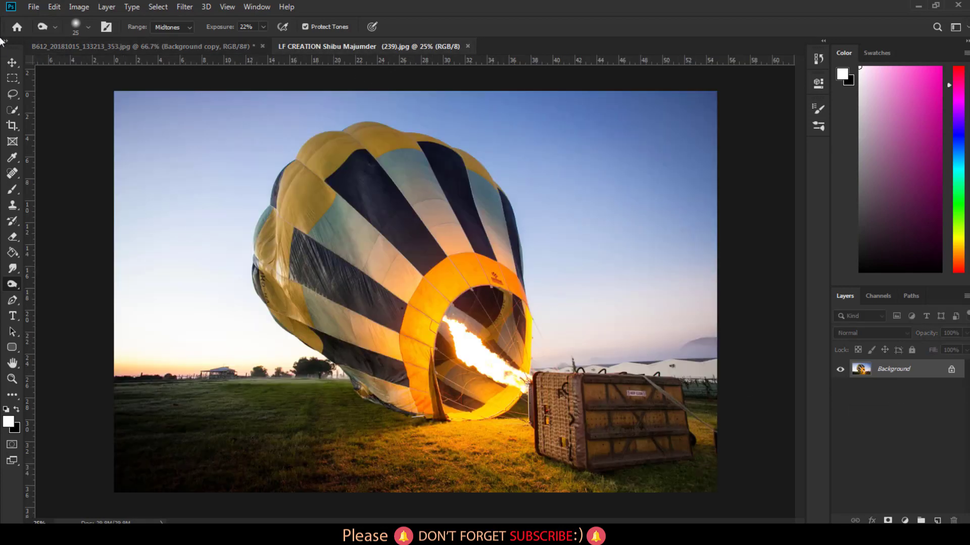
{"action": "left_click", "coordinate": [12, 61]}
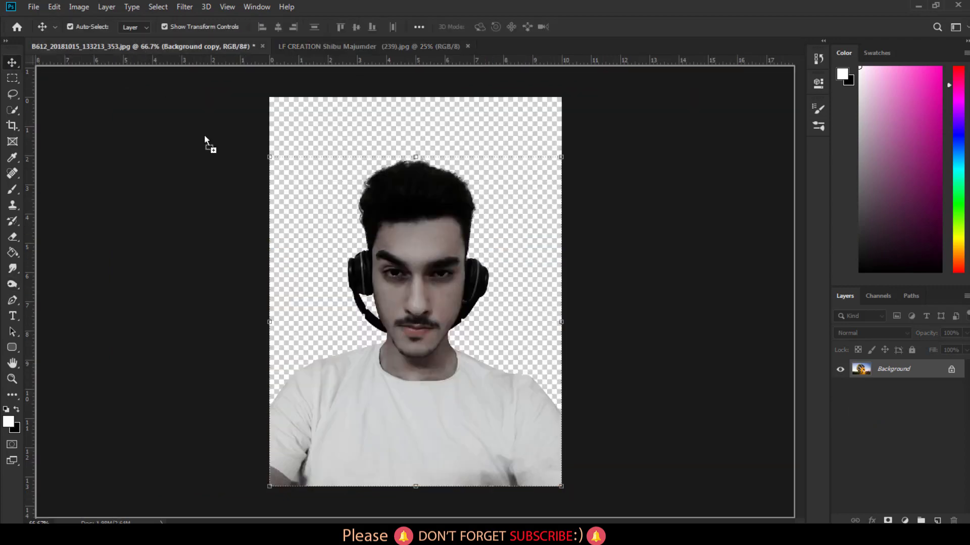
{"action": "left_click_drag", "start_coordinate": [144, 49], "coordinate": [369, 264]}
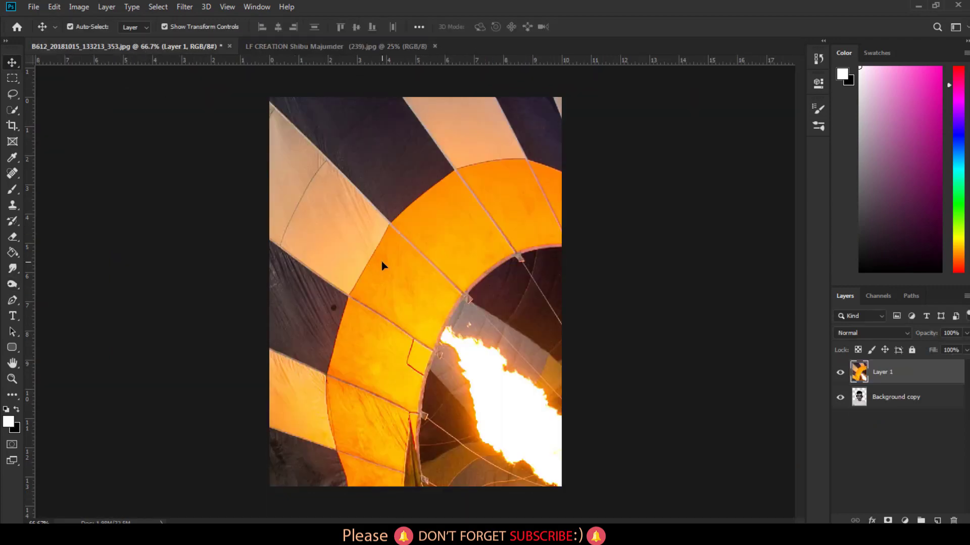
{"action": "left_click_drag", "start_coordinate": [915, 385], "coordinate": [912, 411]}
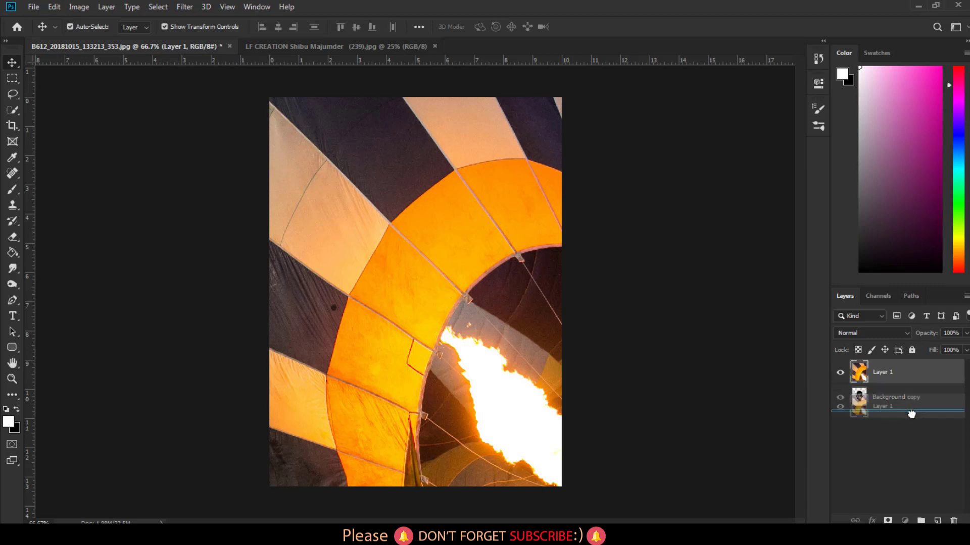
- Reposition the balloon with Free Transform so its flame sits left, then close the balloon document
{"action": "key", "text": "ctrl+minus"}
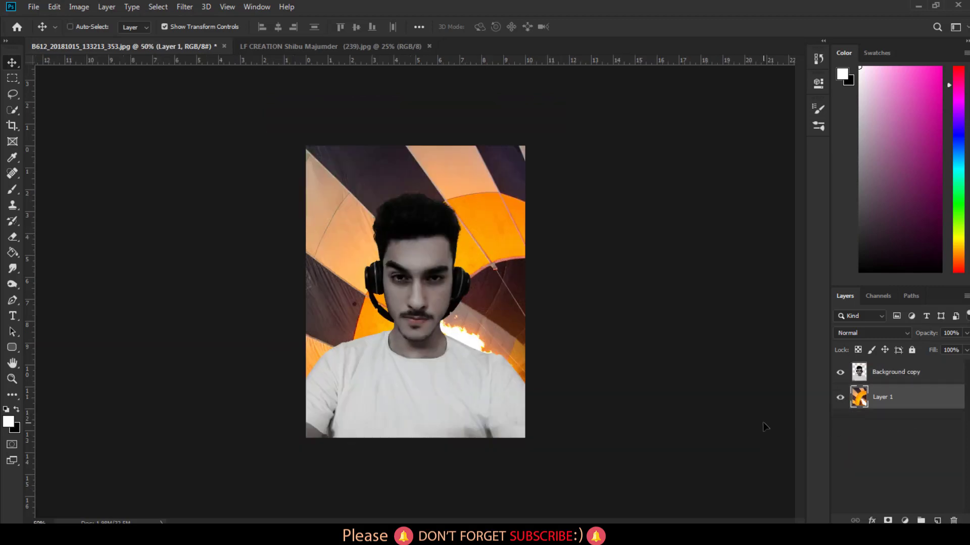
{"action": "key", "text": "ctrl+minus"}
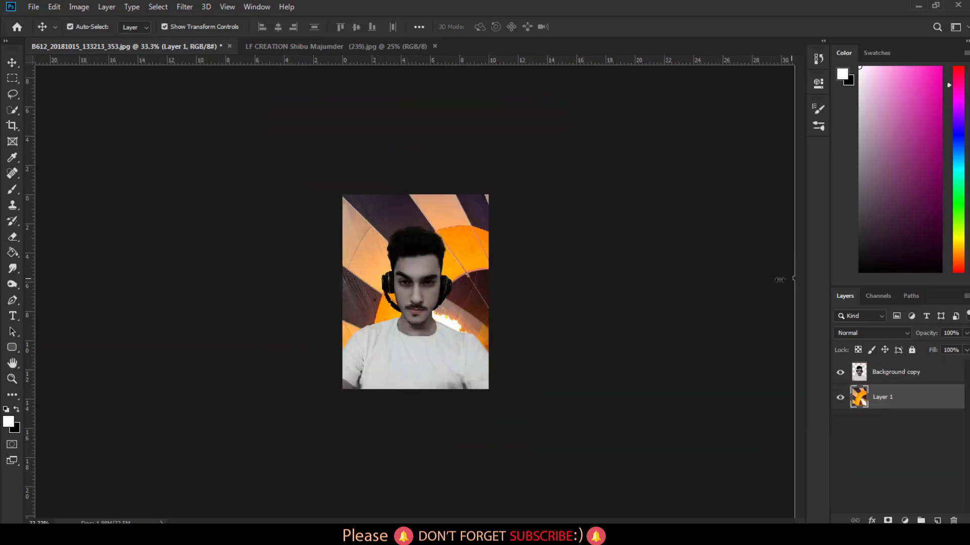
{"action": "key", "text": "ctrl+t"}
{"action": "mouse_move", "coordinate": [646, 269]}
{"action": "left_mouse_down"}
{"action": "mouse_move", "coordinate": [555, 302]}
{"action": "mouse_move", "coordinate": [571, 296]}
{"action": "mouse_move", "coordinate": [563, 278]}
{"action": "mouse_move", "coordinate": [481, 249]}
{"action": "mouse_move", "coordinate": [500, 252]}
{"action": "mouse_move", "coordinate": [472, 258]}
{"action": "left_mouse_up"}
{"action": "key", "text": "Return"}
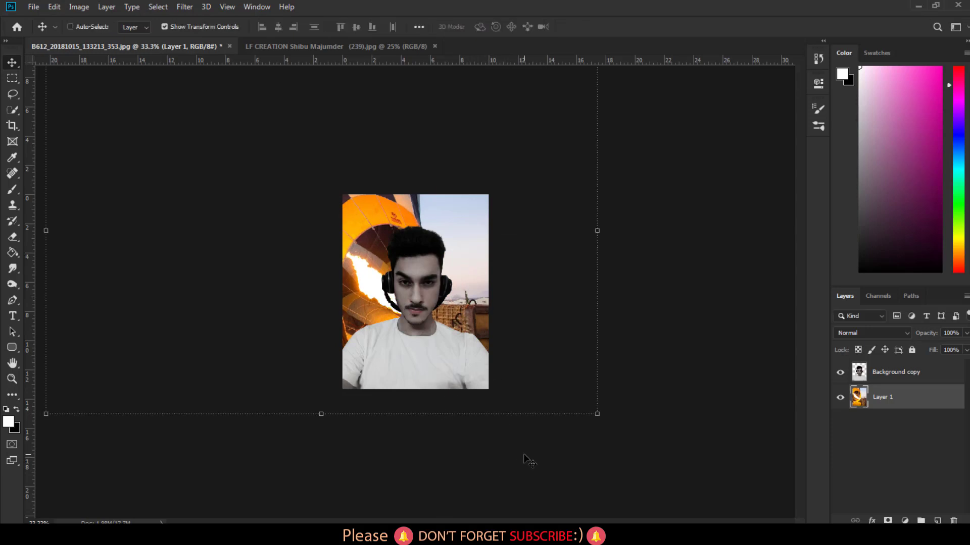
{"action": "key", "text": "ctrl+plus"}
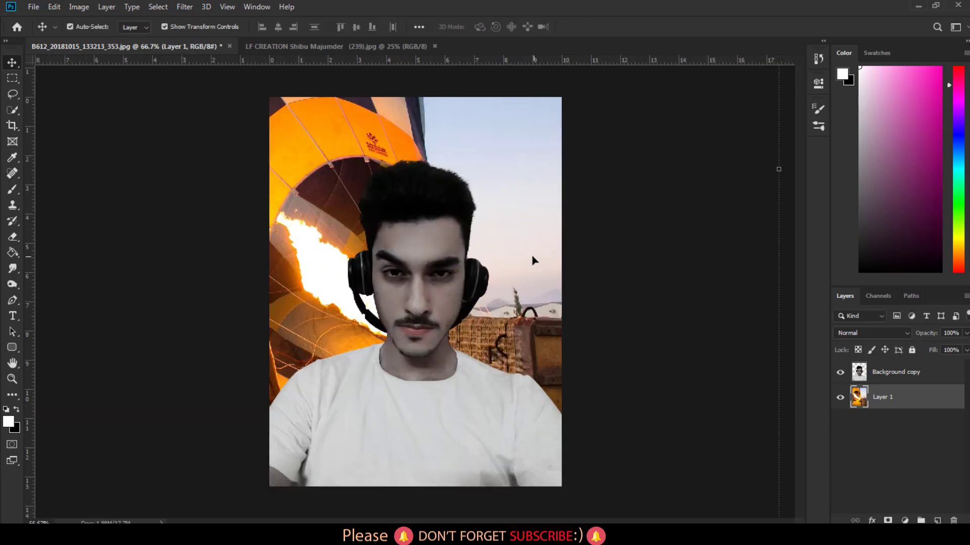
{"action": "left_click", "coordinate": [434, 46]}
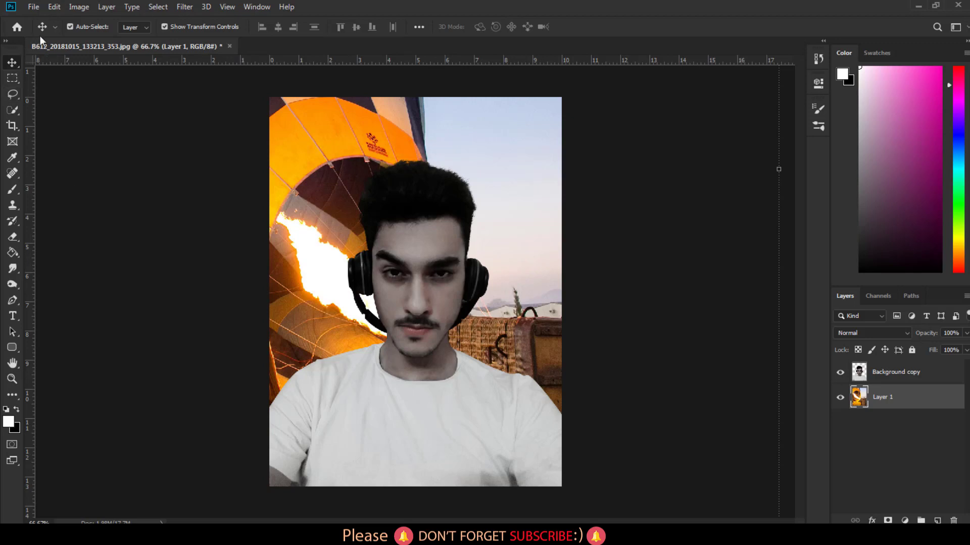
- Apply a Gaussian Blur of radius 7.6 pixels to the balloon layer
{"action": "left_click", "coordinate": [185, 8]}
{"action": "mouse_move", "coordinate": [191, 145]}
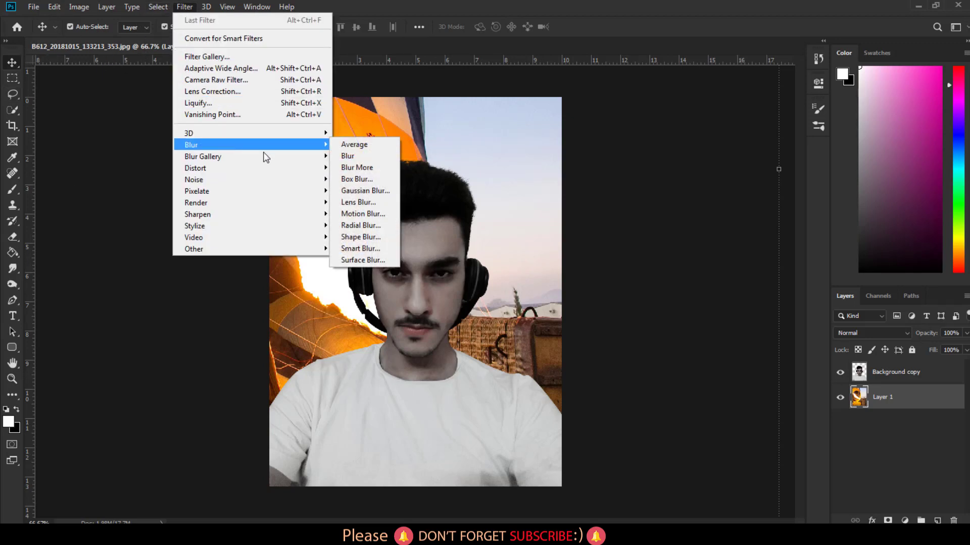
{"action": "left_click", "coordinate": [357, 191]}
{"action": "left_click_drag", "start_coordinate": [574, 306], "coordinate": [555, 306]}
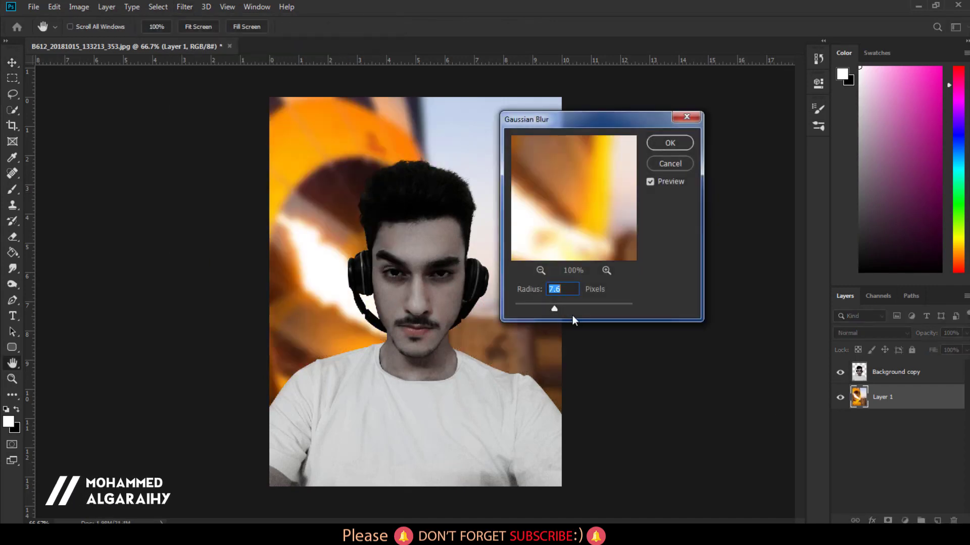
{"action": "left_click", "coordinate": [670, 143]}
{"action": "key", "text": "v"}
{"action": "left_click", "coordinate": [900, 374]}
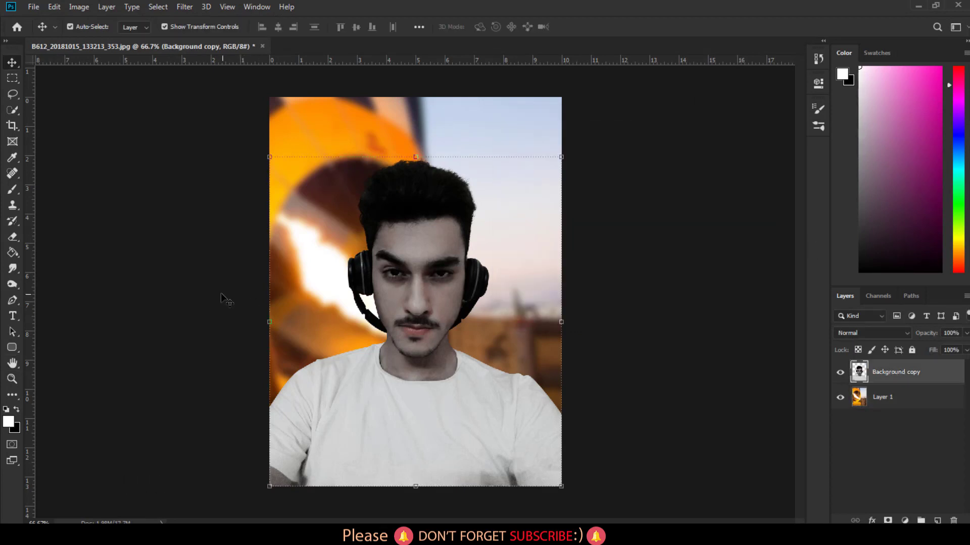
- Smudge the forehead and left cheek skin at 24% strength with an enlarged brush
{"action": "key", "text": "ctrl+plus"}
{"action": "key", "text": "ctrl+plus"}
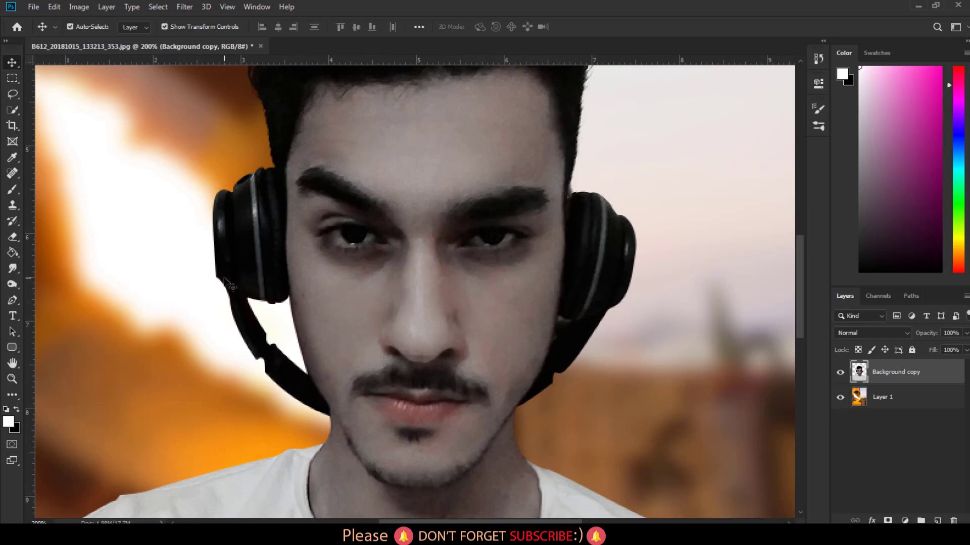
{"action": "left_click", "coordinate": [11, 271]}
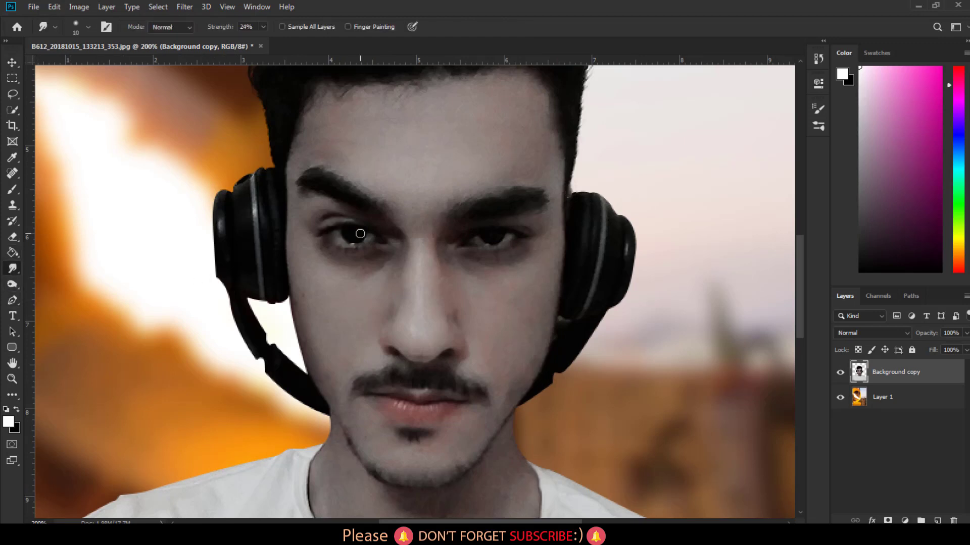
{"action": "key", "text": "bracketright"}
{"action": "key", "text": "bracketright"}
{"action": "key", "text": "bracketright"}
{"action": "mouse_move", "coordinate": [541, 154]}
{"action": "left_mouse_down"}
{"action": "mouse_move", "coordinate": [520, 147]}
{"action": "mouse_move", "coordinate": [526, 136]}
{"action": "mouse_move", "coordinate": [500, 102]}
{"action": "mouse_move", "coordinate": [462, 167]}
{"action": "mouse_move", "coordinate": [492, 156]}
{"action": "mouse_move", "coordinate": [433, 195]}
{"action": "mouse_move", "coordinate": [458, 131]}
{"action": "mouse_move", "coordinate": [444, 108]}
{"action": "mouse_move", "coordinate": [400, 104]}
{"action": "mouse_move", "coordinate": [331, 130]}
{"action": "mouse_move", "coordinate": [332, 119]}
{"action": "mouse_move", "coordinate": [362, 139]}
{"action": "mouse_move", "coordinate": [337, 148]}
{"action": "left_mouse_up"}
{"action": "key", "text": "bracketleft"}
{"action": "key", "text": "bracketleft"}
{"action": "key", "text": "bracketleft"}
{"action": "key", "text": "bracketleft"}
{"action": "key", "text": "bracketleft"}
{"action": "key", "text": "bracketright"}
{"action": "key", "text": "bracketright"}
{"action": "mouse_move", "coordinate": [323, 271]}
{"action": "left_mouse_down"}
{"action": "mouse_move", "coordinate": [309, 300]}
{"action": "mouse_move", "coordinate": [325, 245]}
{"action": "mouse_move", "coordinate": [304, 309]}
{"action": "mouse_move", "coordinate": [327, 381]}
{"action": "mouse_move", "coordinate": [354, 350]}
{"action": "left_mouse_up"}
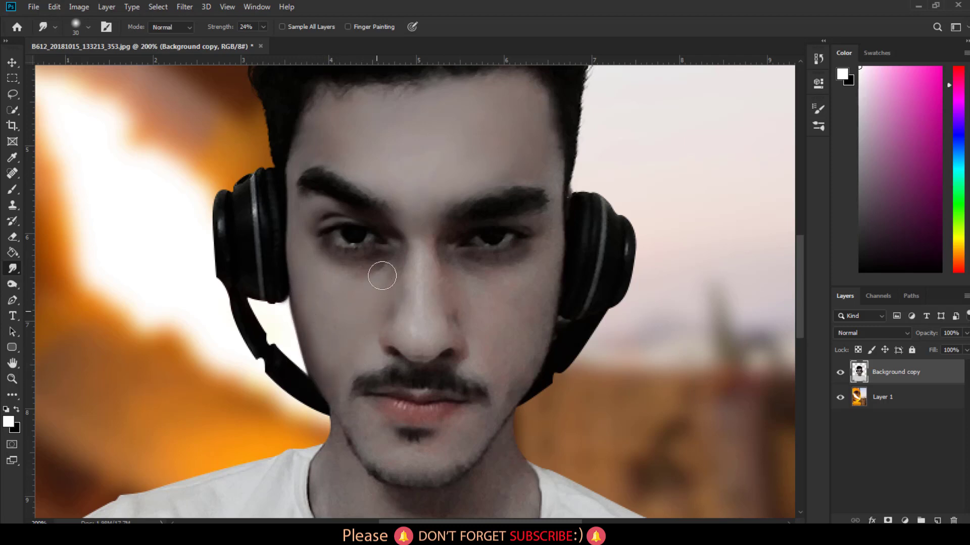
- Smudge under the left eye and down the cheek to the jawline, adjusting brush size
{"action": "key", "text": "bracketleft"}
{"action": "left_click_drag", "start_coordinate": [374, 261], "coordinate": [362, 261]}
{"action": "key", "text": "bracketleft"}
{"action": "key", "text": "bracketright"}
{"action": "key", "text": "bracketright"}
{"action": "key", "text": "bracketleft"}
{"action": "key", "text": "bracketright"}
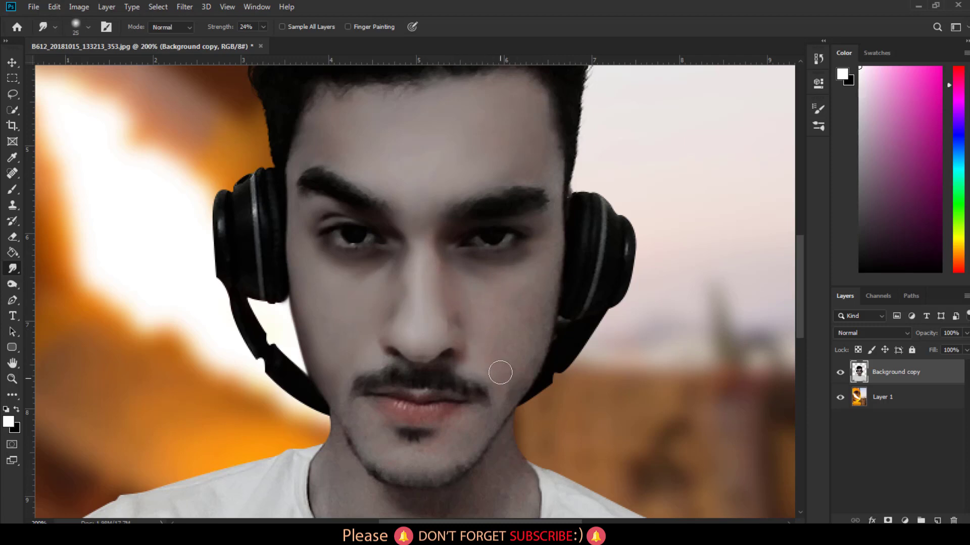
{"action": "key", "text": "bracketright"}
{"action": "key", "text": "bracketright"}
{"action": "key", "text": "bracketleft"}
{"action": "key", "text": "bracketleft"}
- Smudge the chin and lower lip with a smaller brush, then pan toward the neck
{"action": "key", "text": "bracketleft"}
{"action": "key", "text": "bracketright"}
{"action": "key", "text": "bracketright"}
{"action": "key", "text": "bracketright"}
{"action": "mouse_move", "coordinate": [509, 331]}
{"action": "left_mouse_down"}
{"action": "mouse_move", "coordinate": [515, 381]}
{"action": "mouse_move", "coordinate": [491, 421]}
{"action": "left_mouse_up"}
{"action": "key", "text": "bracketleft"}
{"action": "left_click_drag", "start_coordinate": [459, 448], "coordinate": [490, 429]}
{"action": "key", "text": "bracketleft"}
{"action": "left_click_drag", "start_coordinate": [390, 404], "coordinate": [456, 405]}
{"action": "key", "text": "bracketleft"}
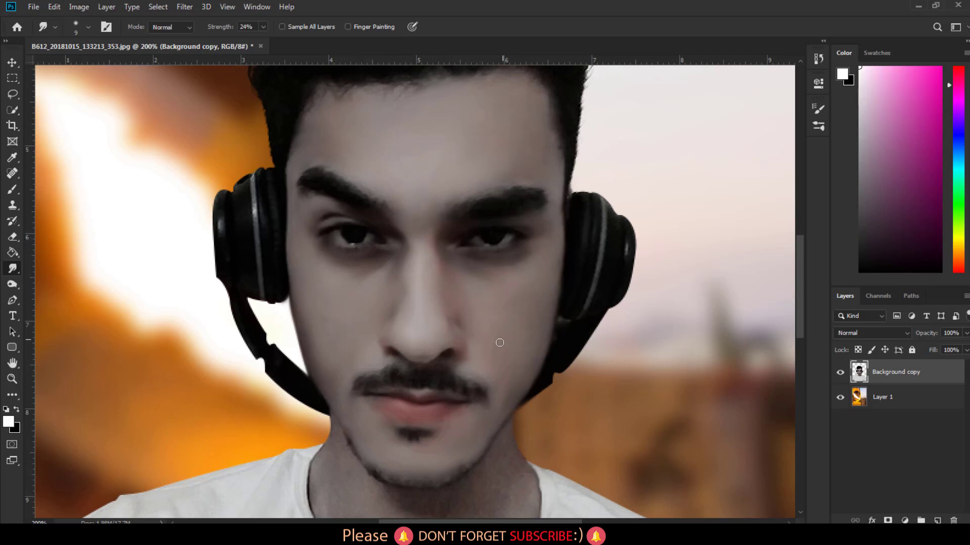
{"action": "key", "text": "bracketright"}
{"action": "key", "text": "bracketright"}
{"action": "key", "text": "bracketright"}
{"action": "key", "text": "bracketright"}
{"action": "left_click_drag", "start_coordinate": [492, 411], "coordinate": [485, 271]}
{"action": "key", "text": "bracketleft"}
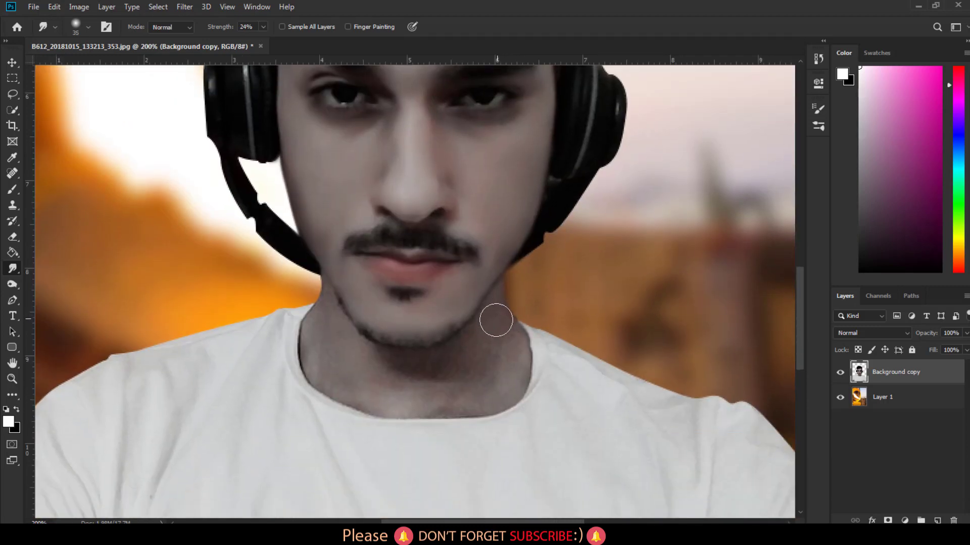
- Shrink the smudge brush slightly, finish the neck, and zoom out to view the whole composite
{"action": "key", "text": "bracketleft"}
{"action": "key", "text": "bracketleft"}
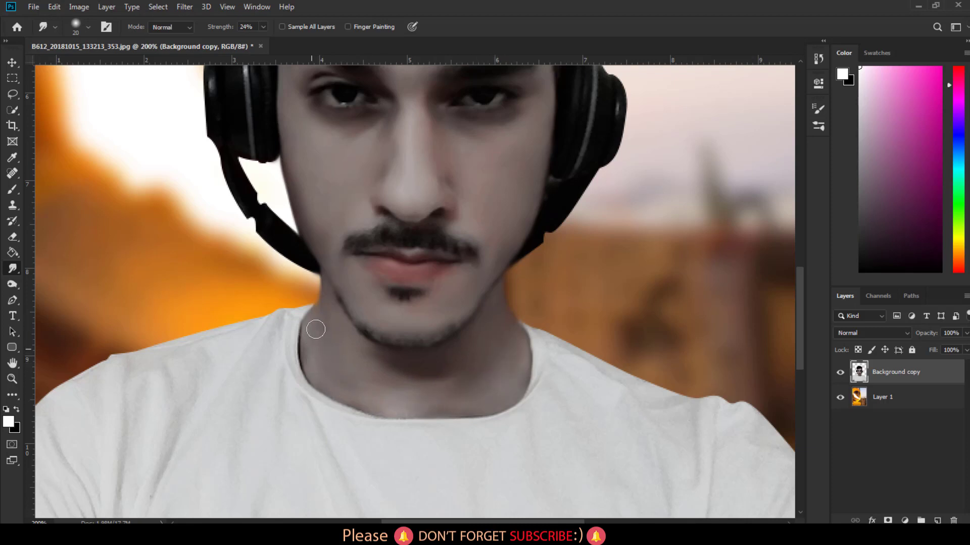
{"action": "key", "text": "ctrl+minus"}
- Move the Background copy portrait layer lower in the frame and zoom in and out to check placement
{"action": "key", "text": "ctrl+minus"}
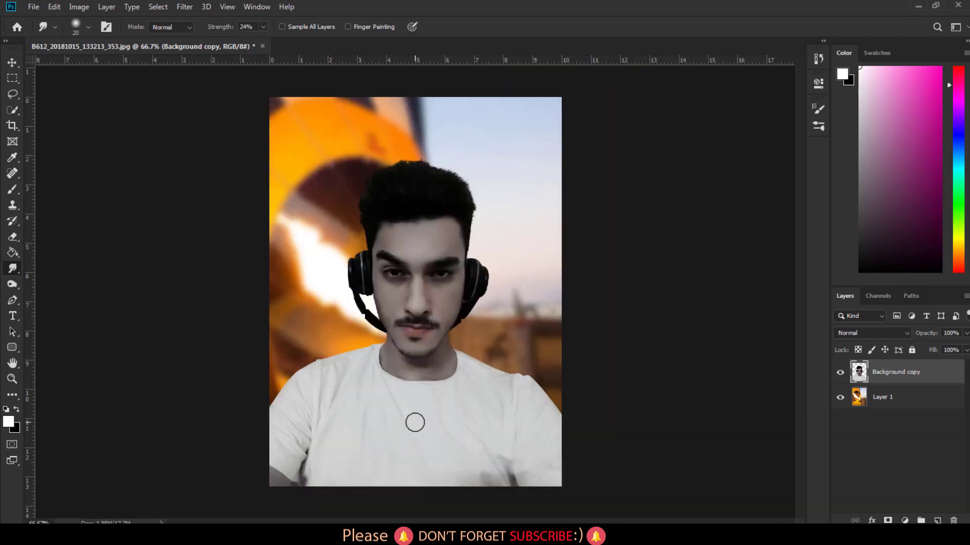
{"action": "key", "text": "ctrl+minus"}
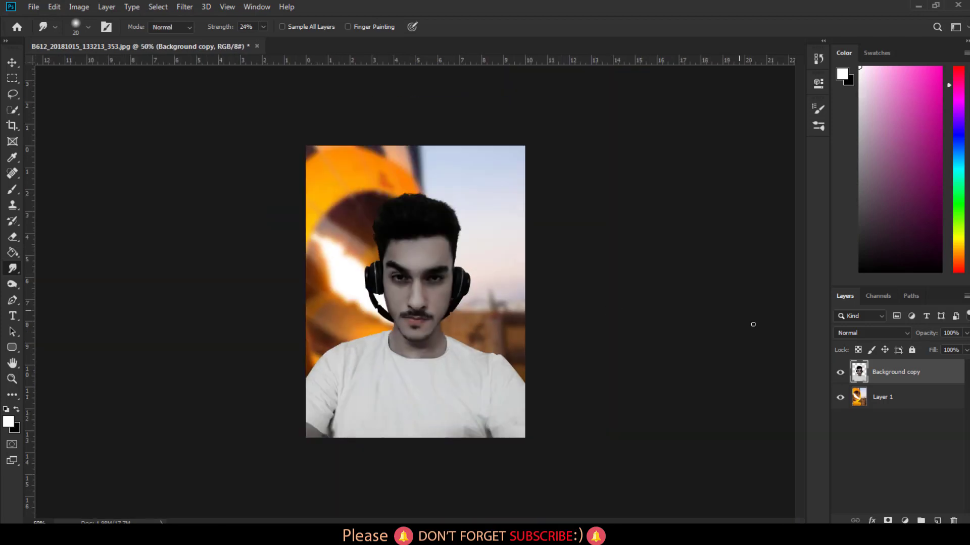
{"action": "left_click", "coordinate": [11, 63]}
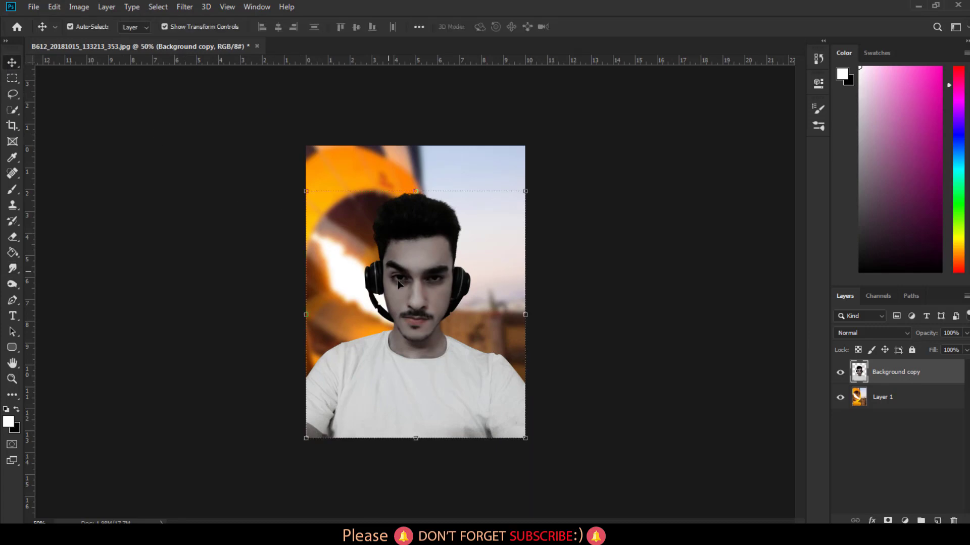
{"action": "left_click_drag", "start_coordinate": [402, 285], "coordinate": [411, 303]}
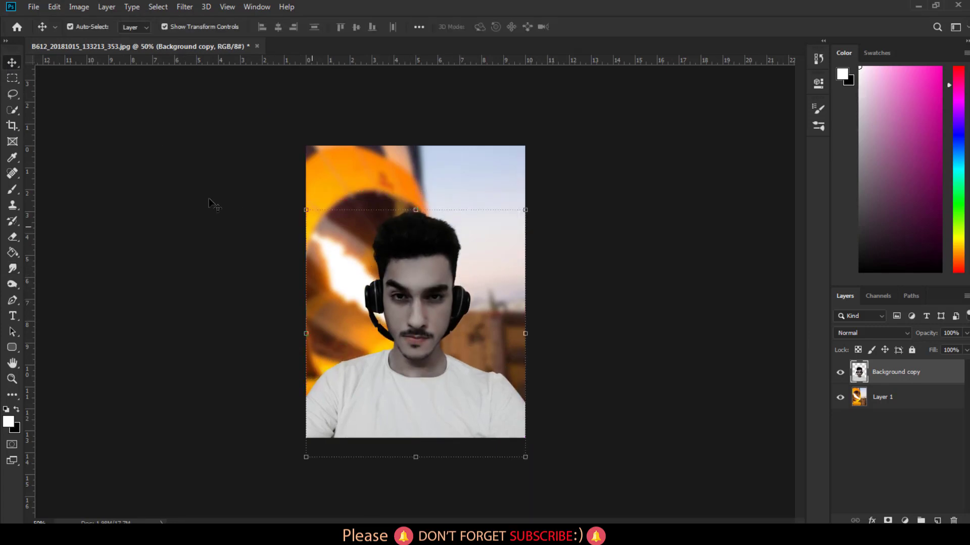
{"action": "left_click", "coordinate": [12, 78]}
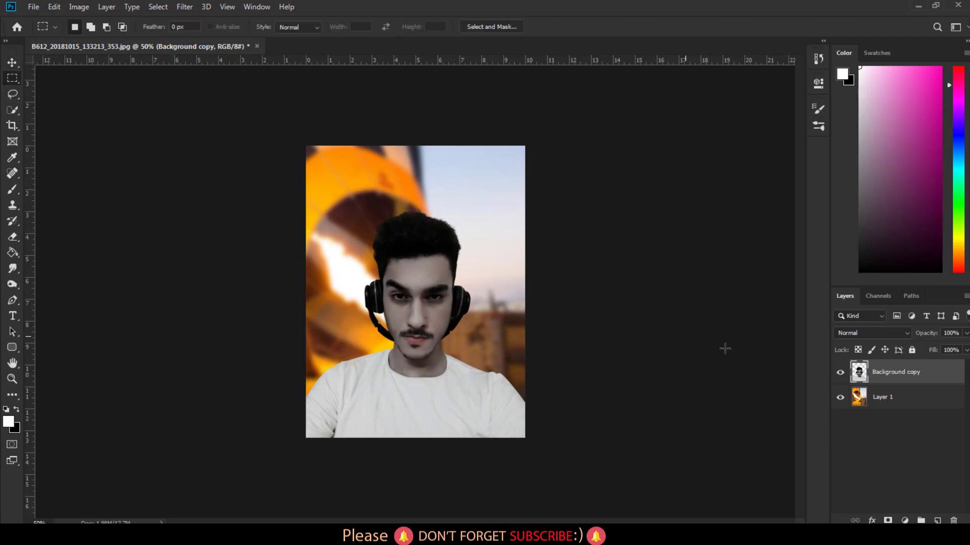
{"action": "key", "text": "ctrl+1"}
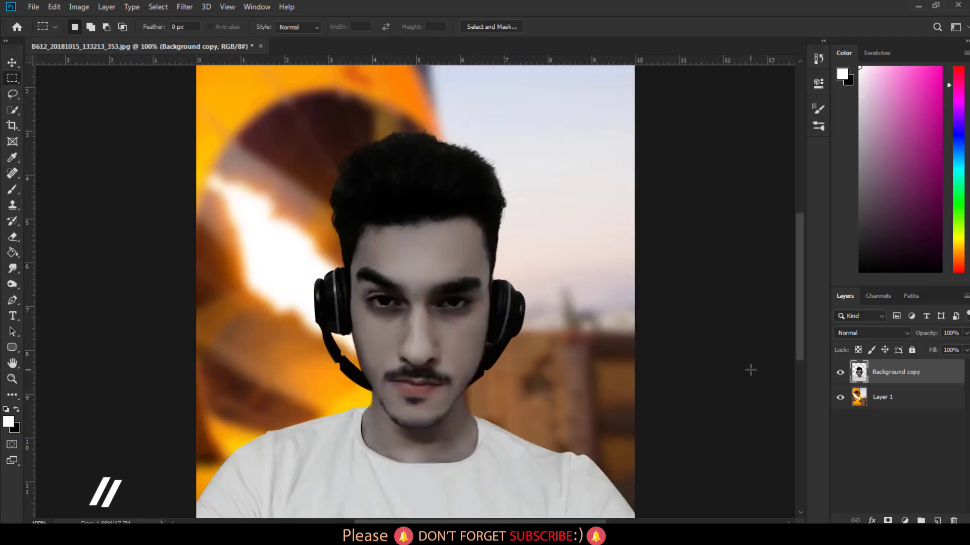
{"action": "key", "text": "ctrl+minus"}
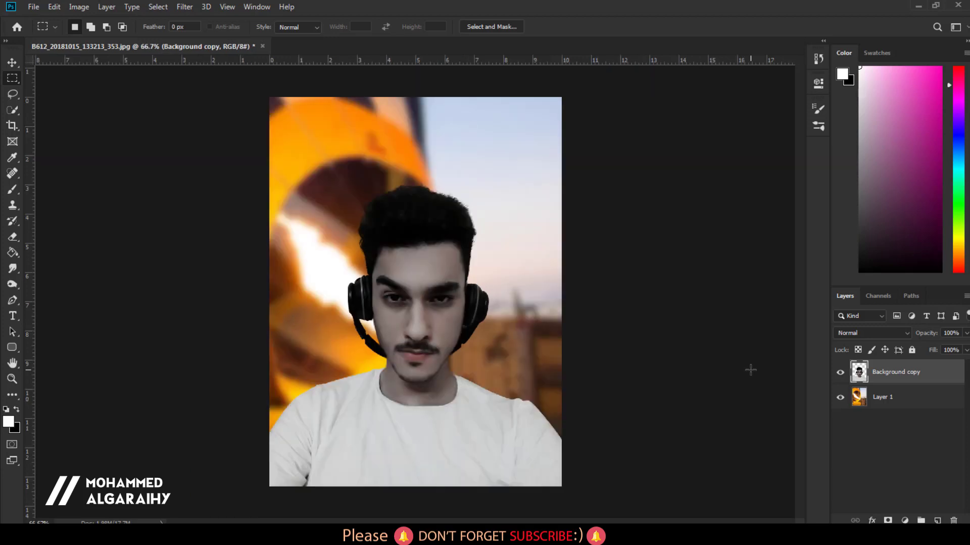
{"action": "key", "text": "ctrl+minus"}
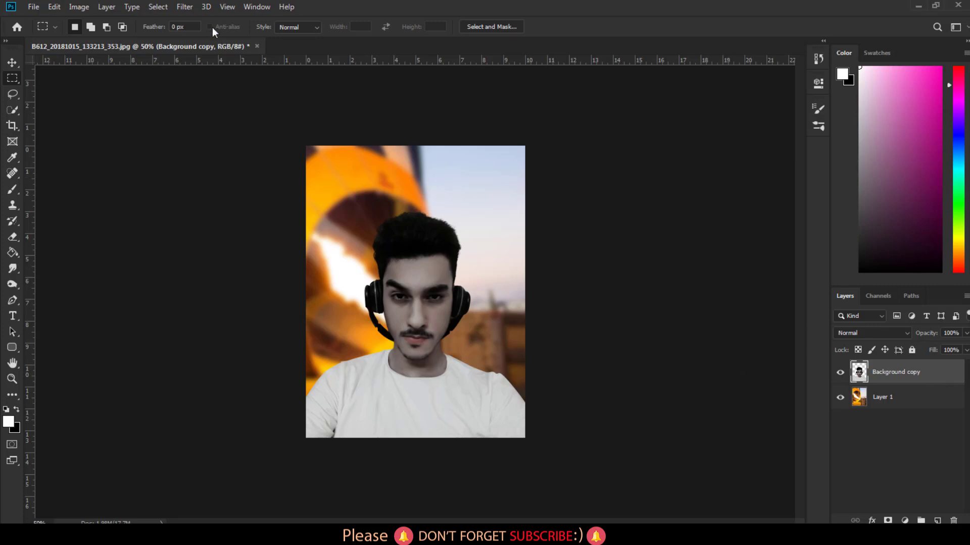
{"action": "left_click", "coordinate": [184, 6]}
- Apply Camera Raw to the portrait: Highlights +8, Shadows +92, Whites +13, Blacks -11, Clarity +29, Dehaze +18
{"action": "left_click", "coordinate": [197, 80]}
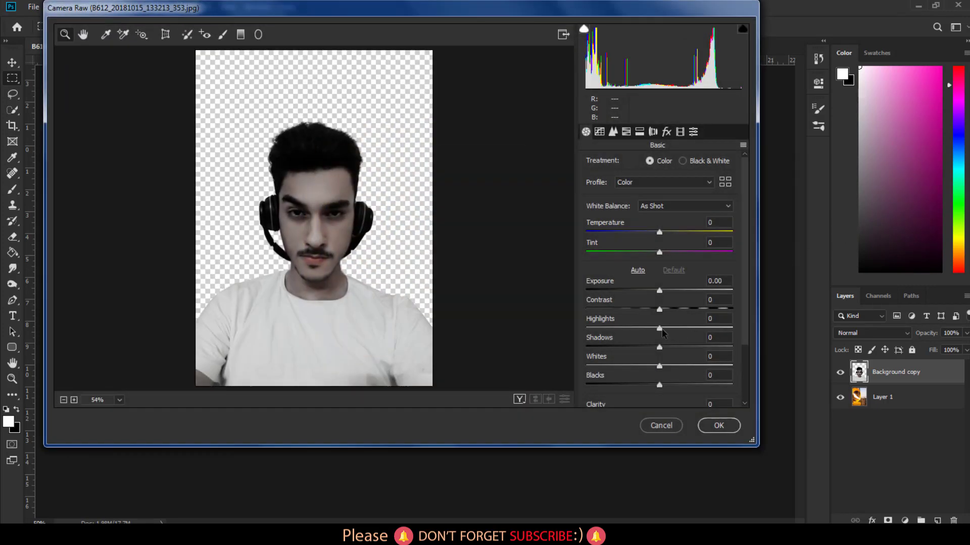
{"action": "left_click_drag", "start_coordinate": [659, 329], "coordinate": [728, 350]}
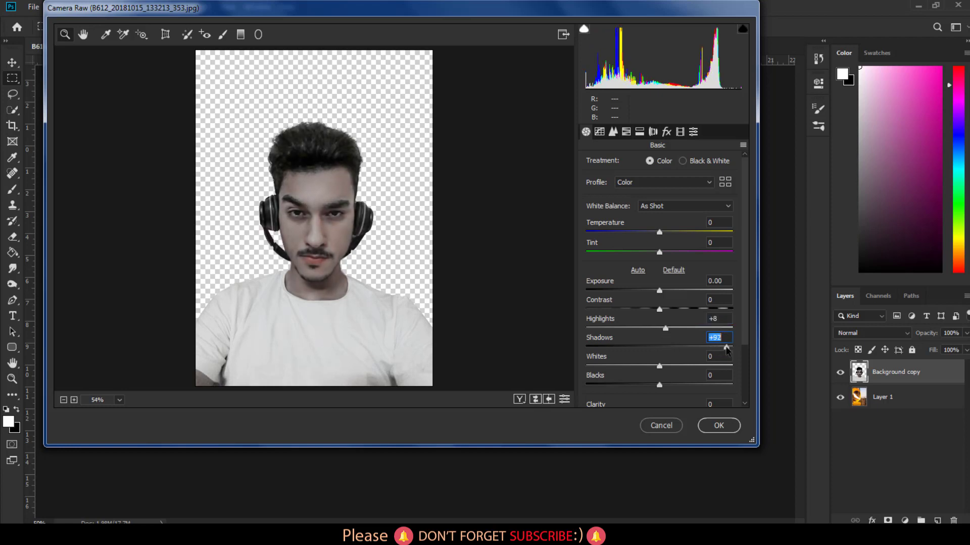
{"action": "mouse_move", "coordinate": [672, 369]}
{"action": "left_mouse_down"}
{"action": "mouse_move", "coordinate": [636, 388]}
{"action": "mouse_move", "coordinate": [689, 357]}
{"action": "mouse_move", "coordinate": [672, 357]}
{"action": "left_mouse_up"}
{"action": "scroll", "coordinate": [645, 341], "scroll_direction": "down", "scroll_amount": 1}
{"action": "scroll", "coordinate": [645, 341], "scroll_direction": "down", "scroll_amount": 1}
{"action": "scroll", "coordinate": [678, 333], "scroll_direction": "down", "scroll_amount": 1}
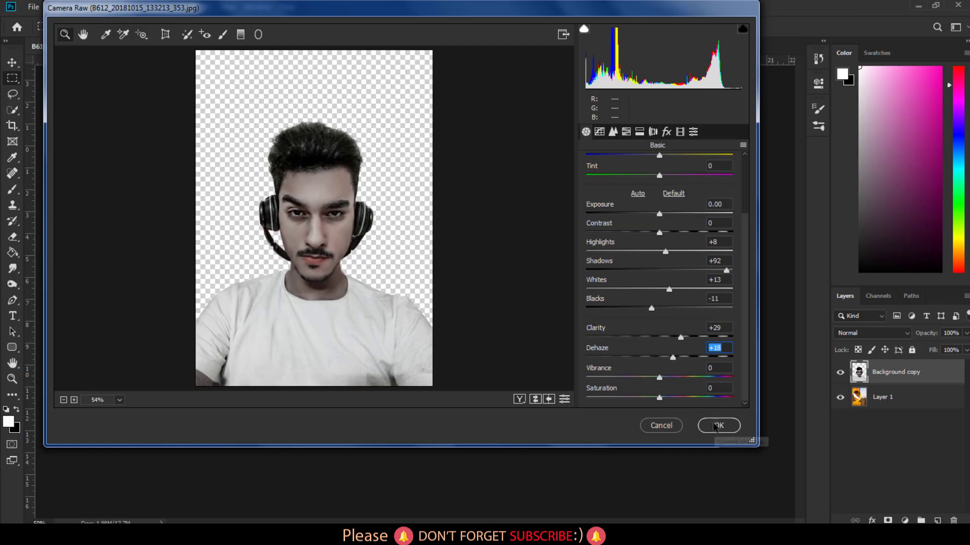
{"action": "left_click", "coordinate": [716, 427]}
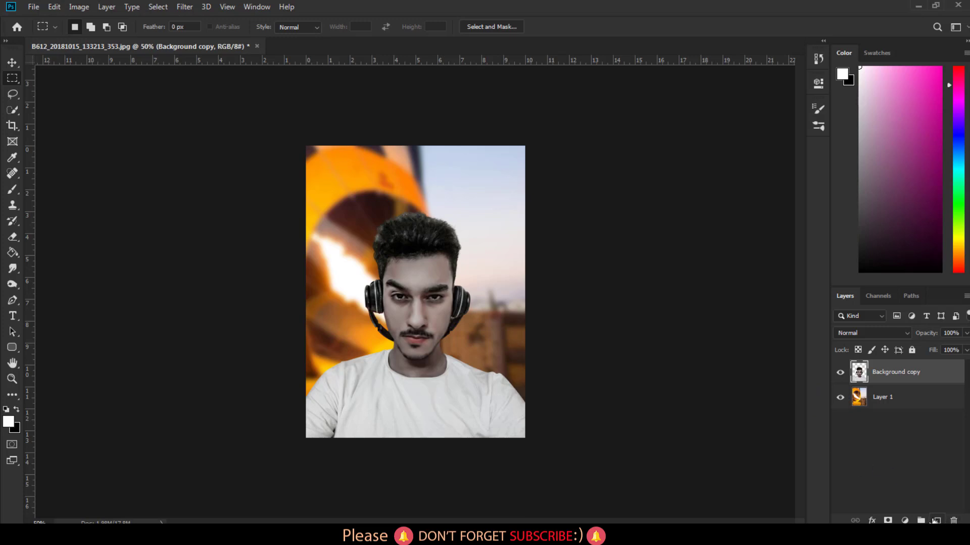
- Grade Layer 1 in Camera Raw: Contrast +29, Highlights +57, Shadows +25, Whites -51, Blacks +28, Clarity +42, Dehaze +8
{"action": "left_click", "coordinate": [895, 398]}
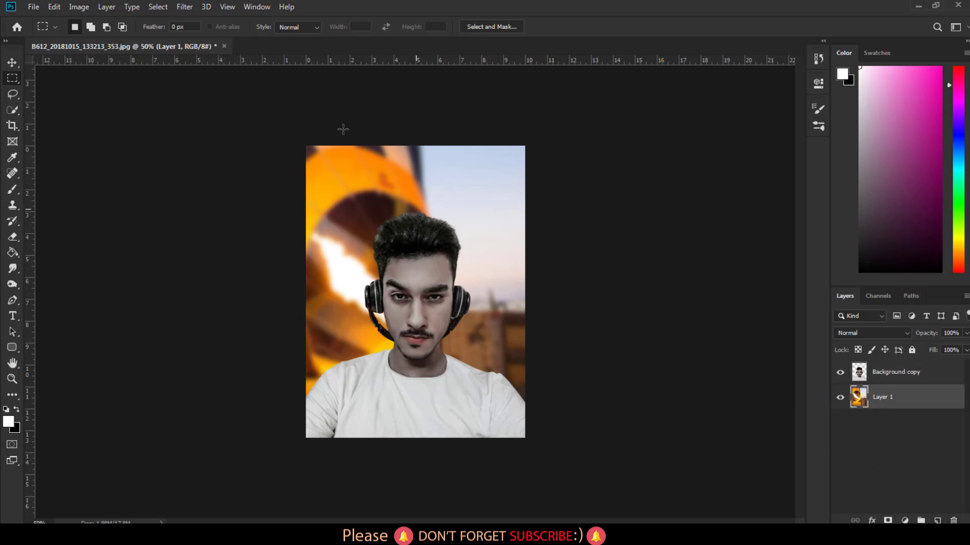
{"action": "left_click", "coordinate": [190, 7]}
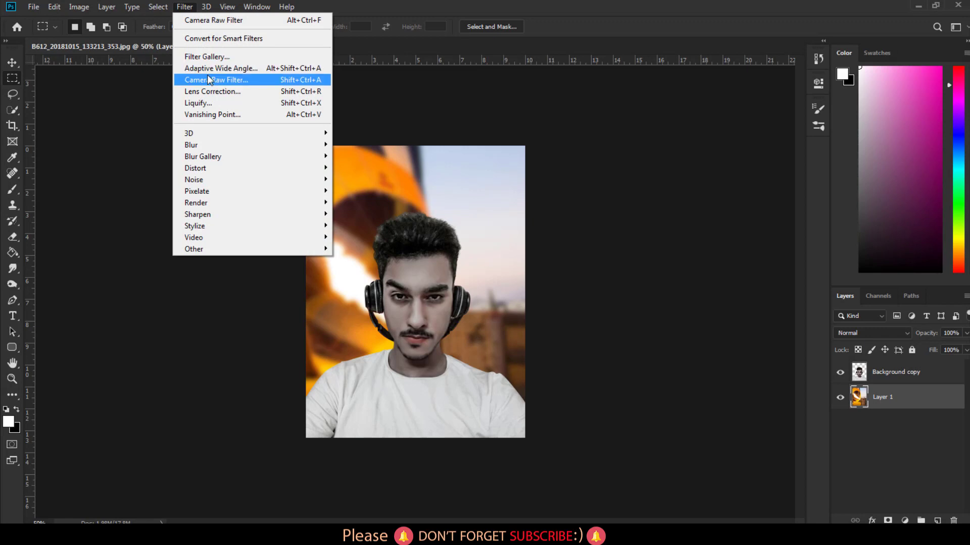
{"action": "left_click", "coordinate": [207, 74]}
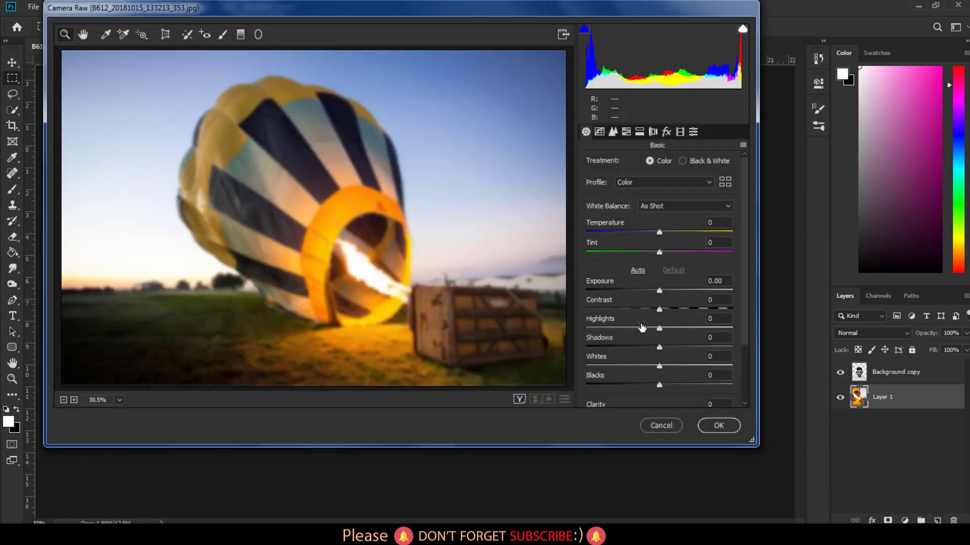
{"action": "mouse_move", "coordinate": [659, 309]}
{"action": "left_mouse_down"}
{"action": "mouse_move", "coordinate": [681, 309]}
{"action": "mouse_move", "coordinate": [701, 329]}
{"action": "mouse_move", "coordinate": [625, 367]}
{"action": "left_mouse_up"}
{"action": "scroll", "coordinate": [652, 376], "scroll_direction": "down", "scroll_amount": 2}
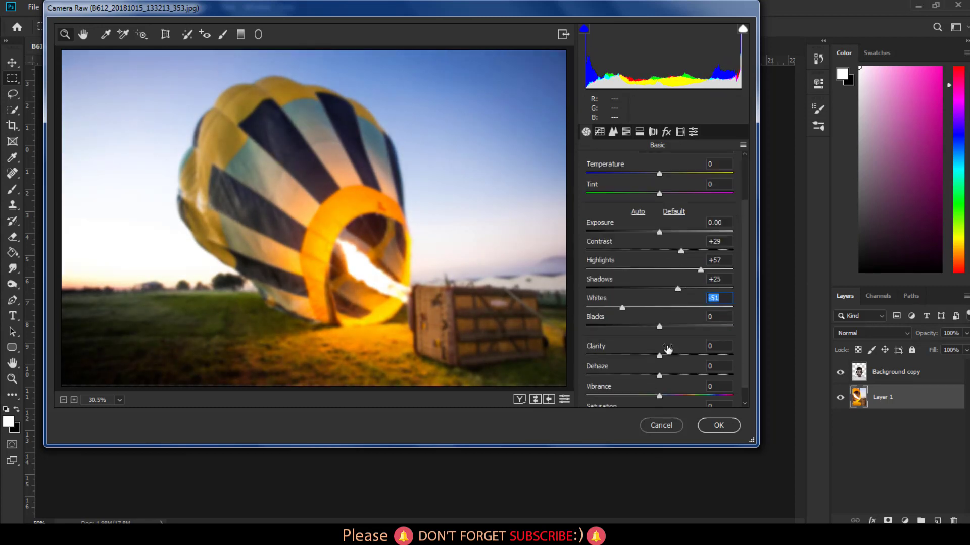
{"action": "left_click", "coordinate": [661, 326]}
{"action": "mouse_move", "coordinate": [660, 327]}
{"action": "left_mouse_down"}
{"action": "mouse_move", "coordinate": [680, 327]}
{"action": "mouse_move", "coordinate": [690, 355]}
{"action": "mouse_move", "coordinate": [673, 375]}
{"action": "left_mouse_up"}
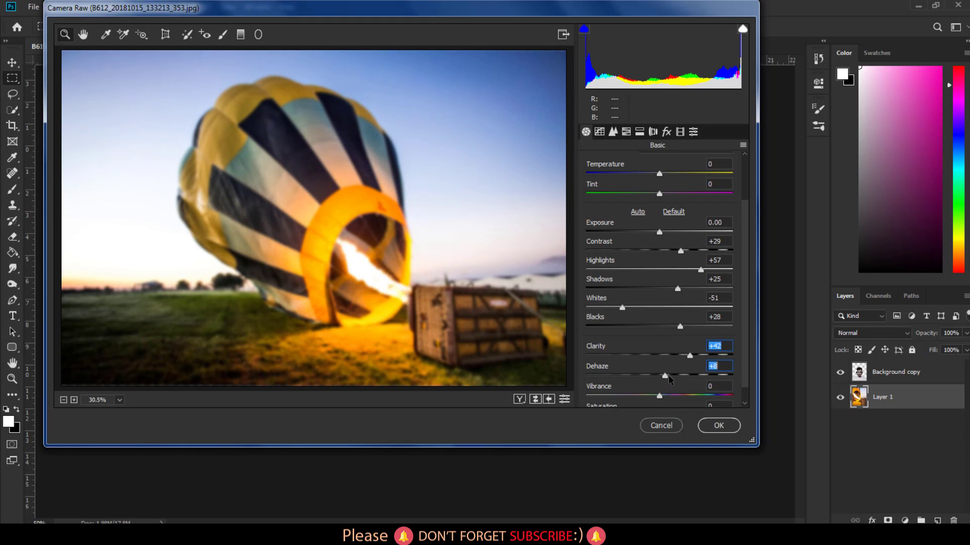
{"action": "left_click", "coordinate": [702, 433]}
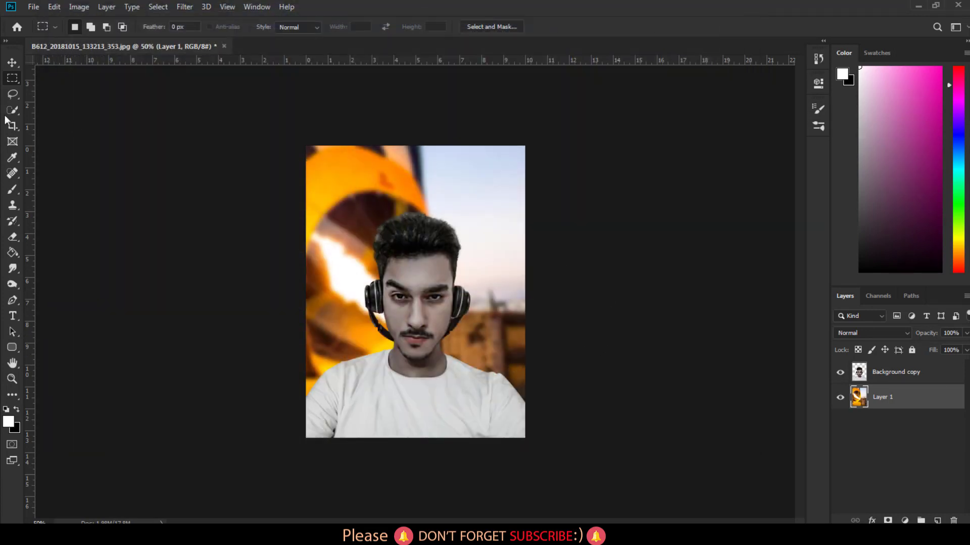
- Scale the balloon layer to about 64% and shift it right and down behind the man
{"action": "left_click", "coordinate": [12, 62]}
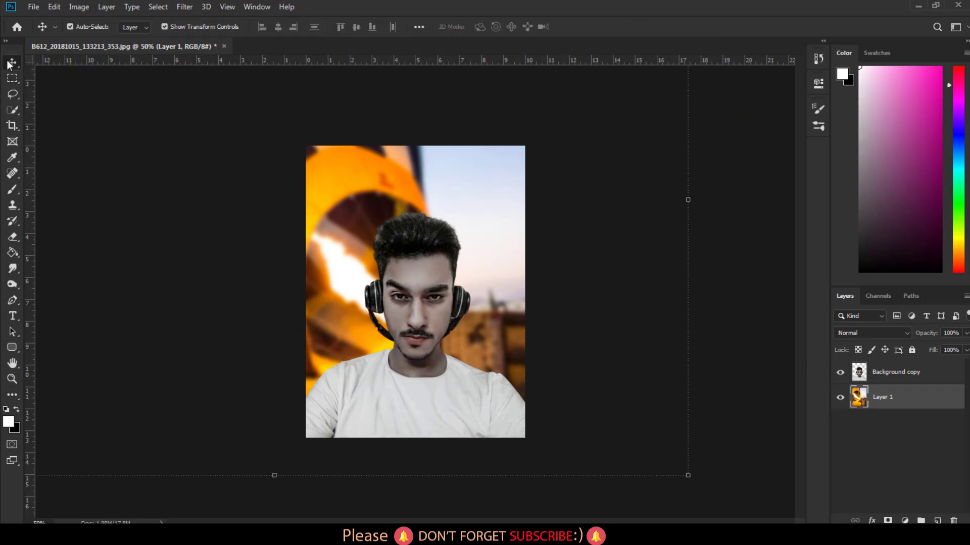
{"action": "key", "text": "ctrl+t"}
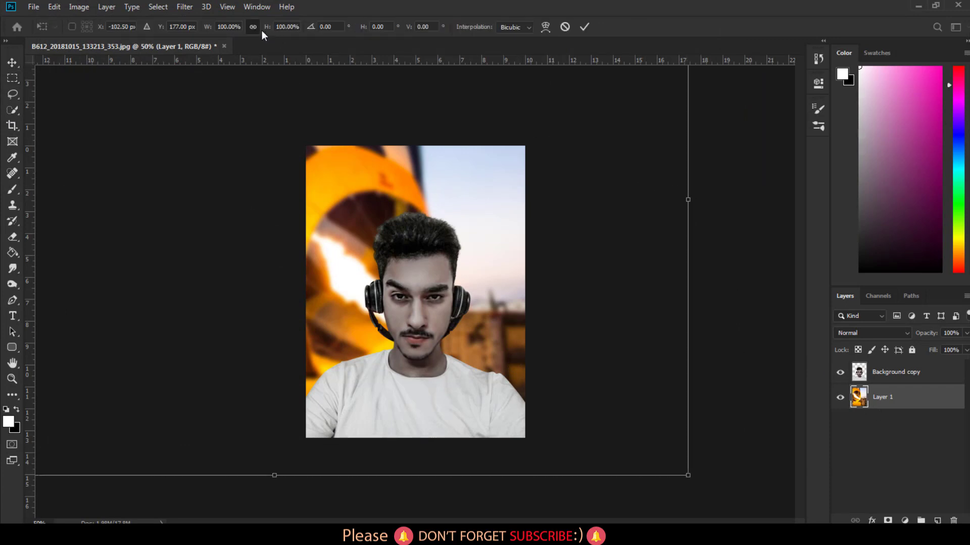
{"action": "left_click_drag", "start_coordinate": [264, 28], "coordinate": [243, 30]}
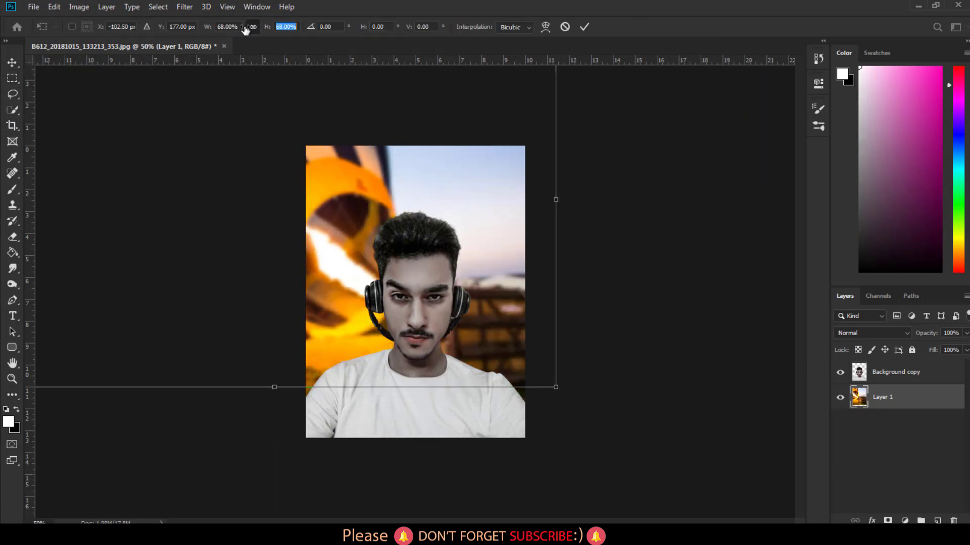
{"action": "mouse_move", "coordinate": [260, 237]}
{"action": "left_mouse_down"}
{"action": "mouse_move", "coordinate": [361, 298]}
{"action": "mouse_move", "coordinate": [348, 293]}
{"action": "mouse_move", "coordinate": [346, 304]}
{"action": "left_mouse_up"}
{"action": "key", "text": "Return"}
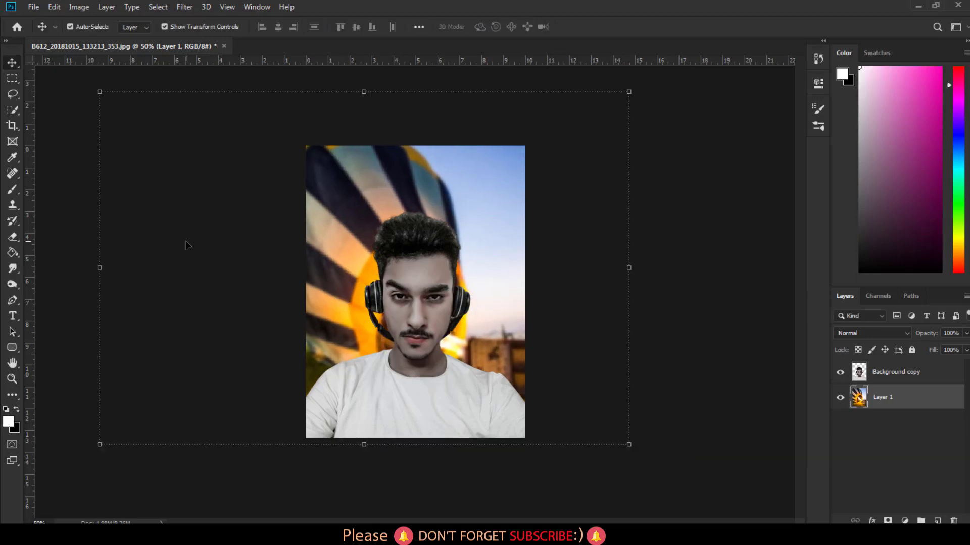
- Add a Color Lookup adjustment layer above Background copy, starting with the 32.3dl 3D LUT
{"action": "left_click", "coordinate": [13, 79]}
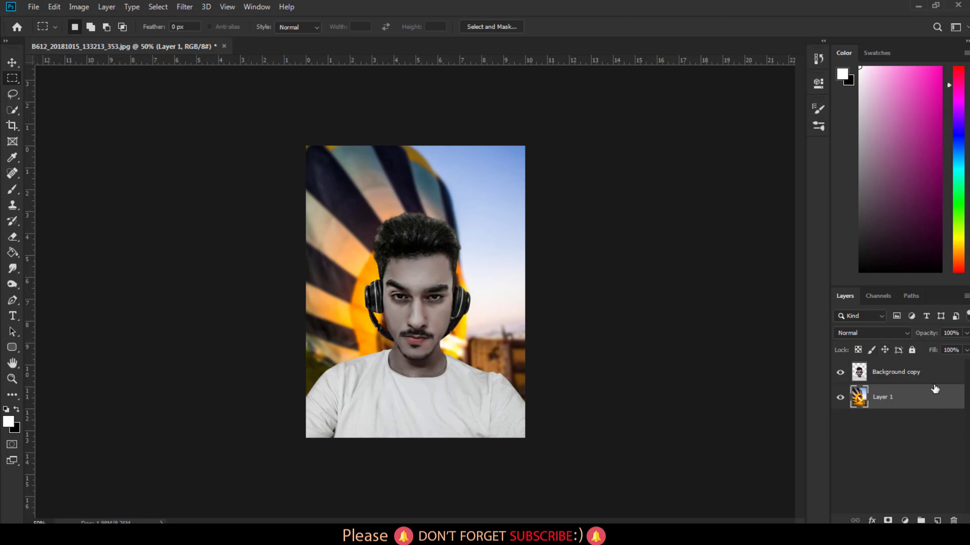
{"action": "left_click", "coordinate": [897, 374]}
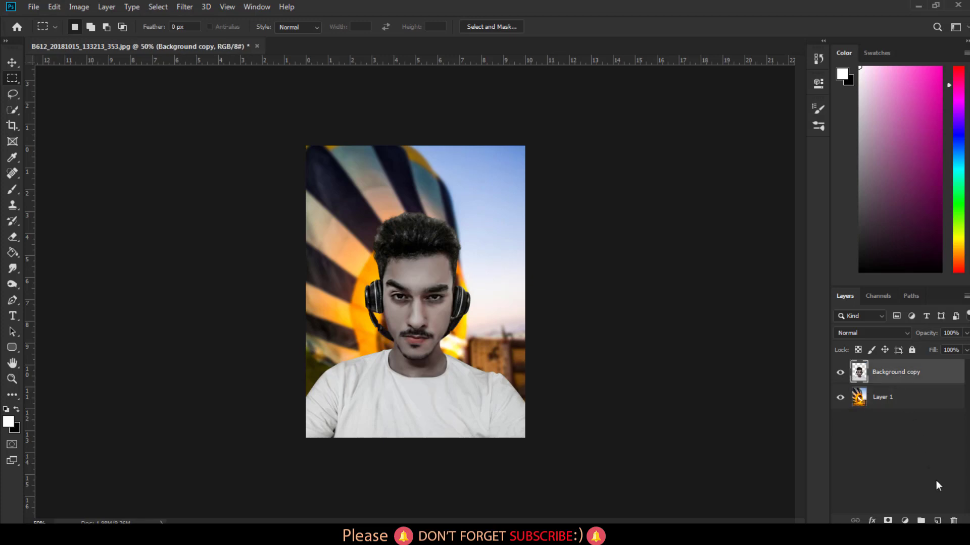
{"action": "left_click", "coordinate": [904, 521]}
{"action": "left_click", "coordinate": [919, 454]}
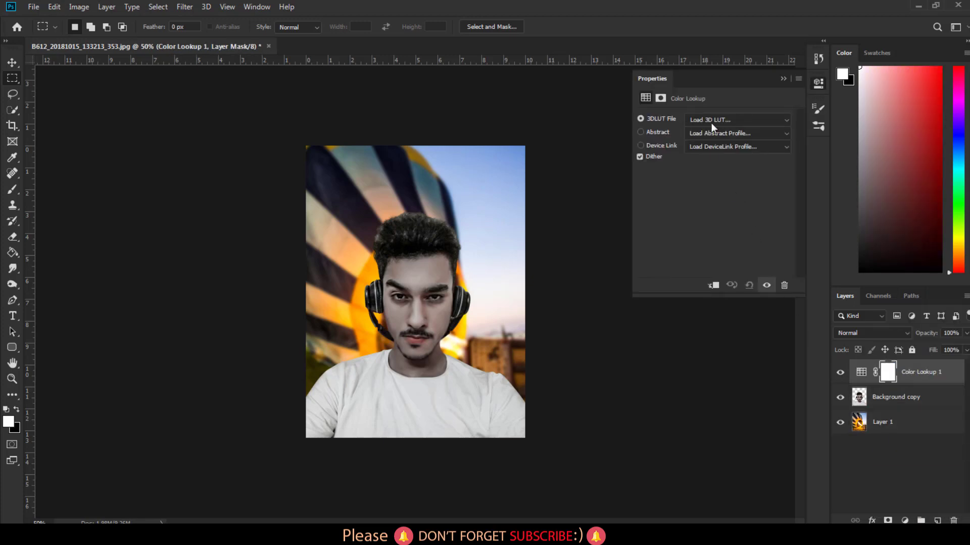
{"action": "left_click", "coordinate": [710, 120]}
{"action": "left_click", "coordinate": [722, 318]}
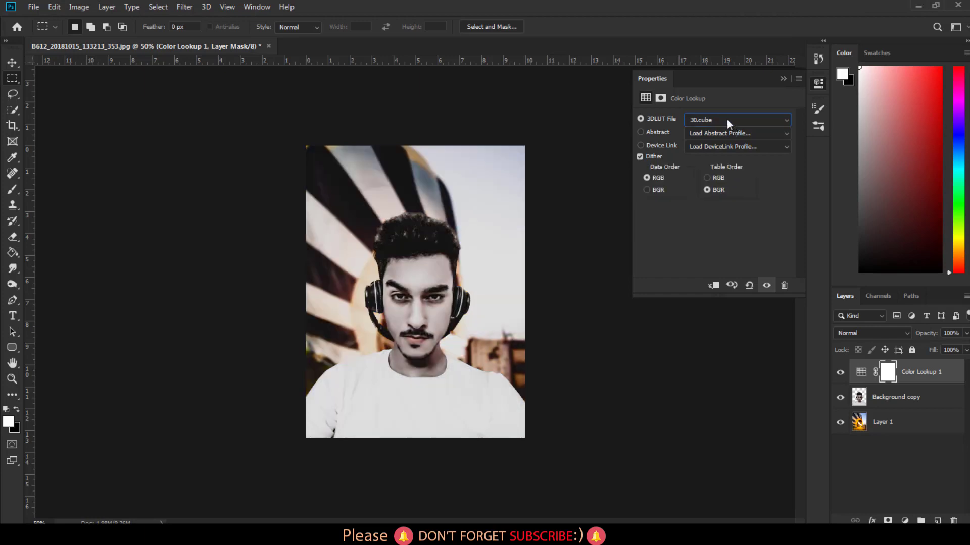
- Step through the LUT presets and settle on 44.3dl for a warm golden grade
{"action": "key", "text": "Down"}
{"action": "key", "text": "Down"}
{"action": "key", "text": "Down"}
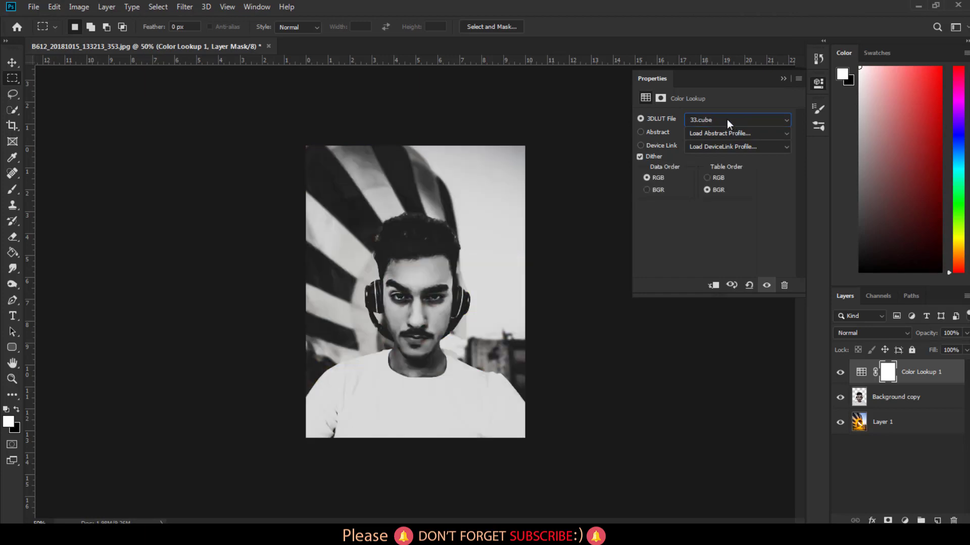
{"action": "key", "text": "Down"}
{"action": "key", "text": "Down"}
{"action": "key", "text": "Down"}
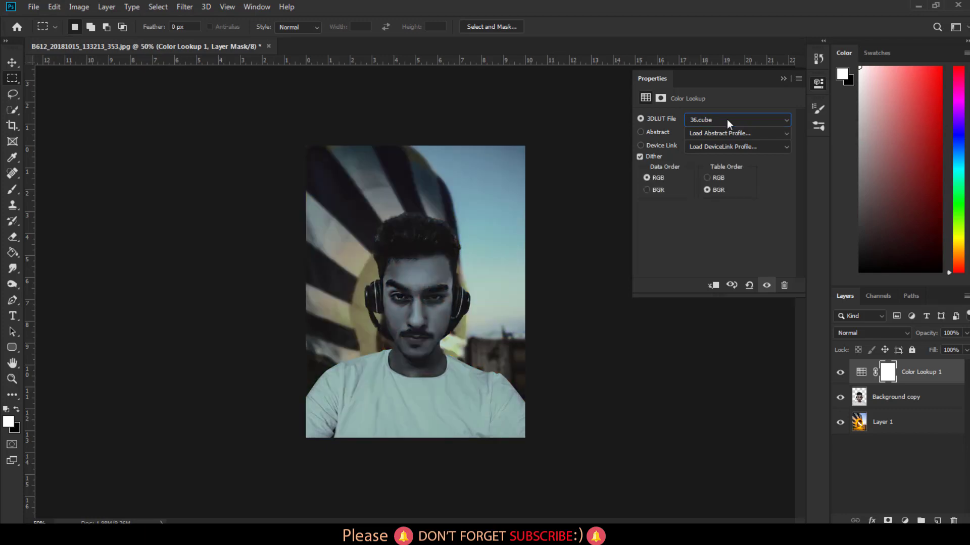
{"action": "key", "text": "Down"}
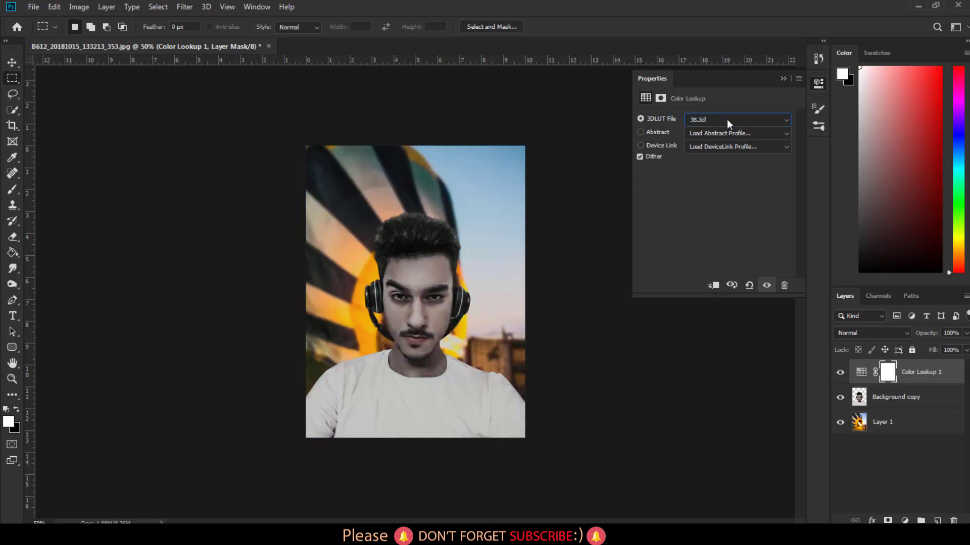
{"action": "key", "text": "Down"}
{"action": "key", "text": "Down"}
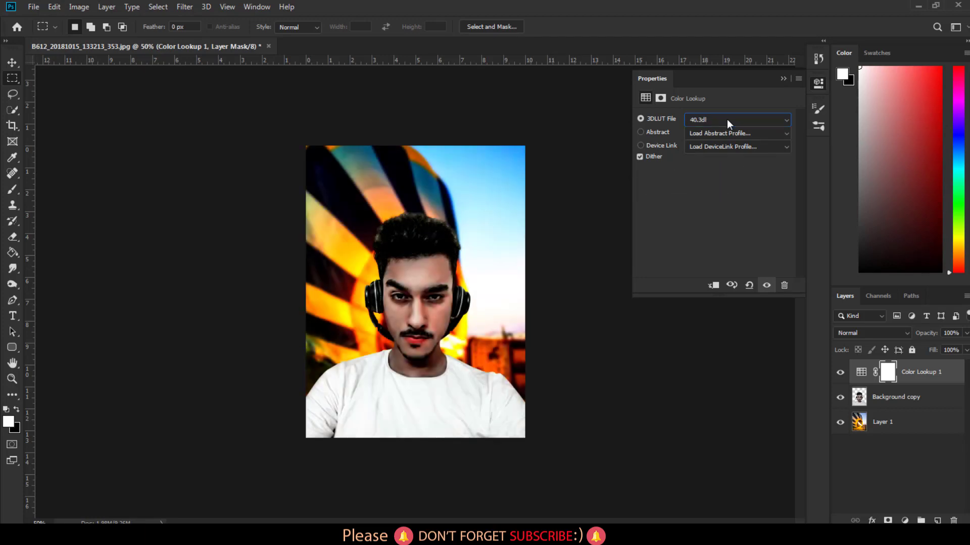
{"action": "key", "text": "Down"}
{"action": "key", "text": "Down"}
{"action": "key", "text": "Down"}
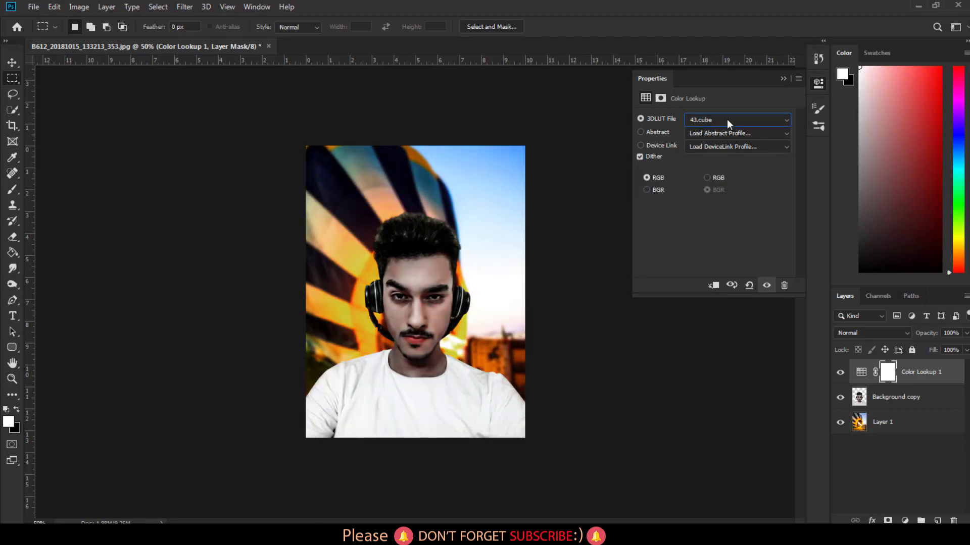
{"action": "key", "text": "Down"}
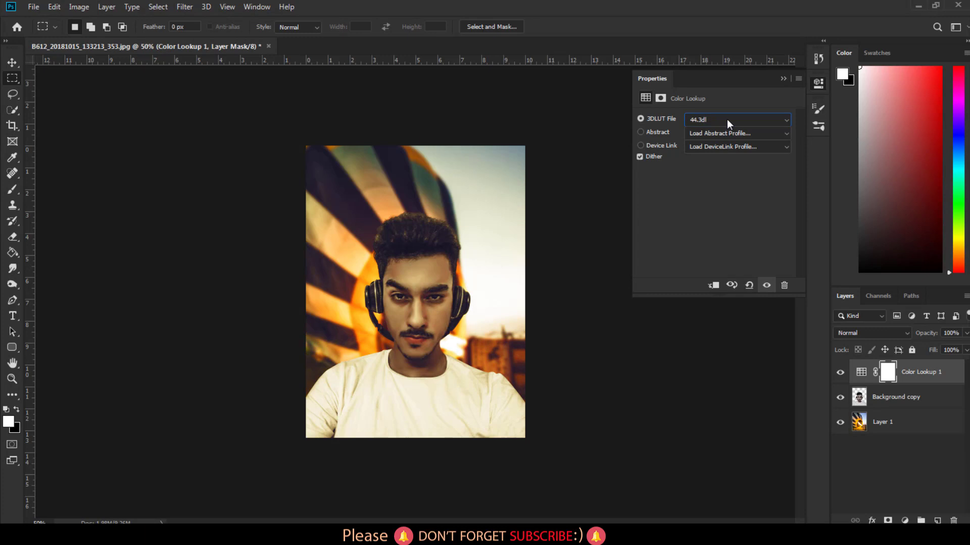
{"action": "key", "text": "Down"}
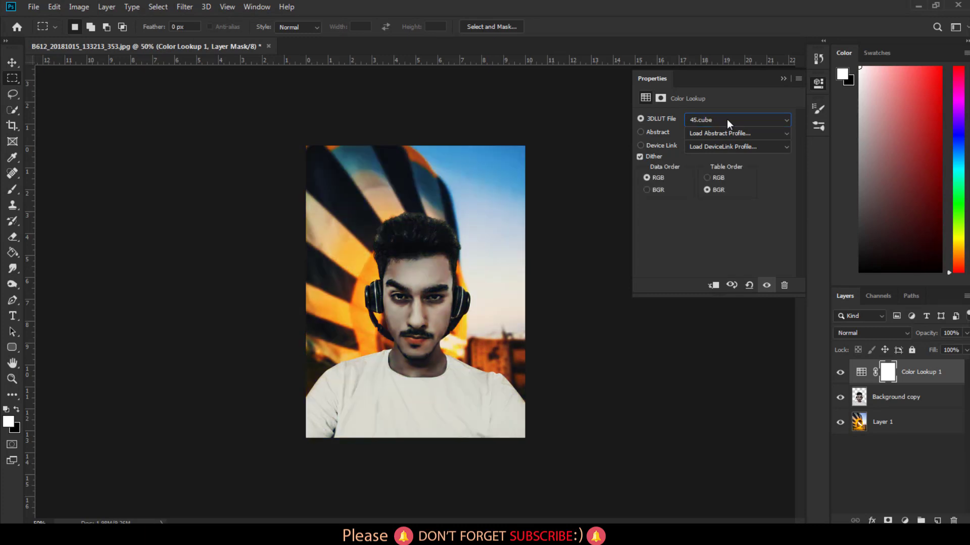
{"action": "key", "text": "Up"}
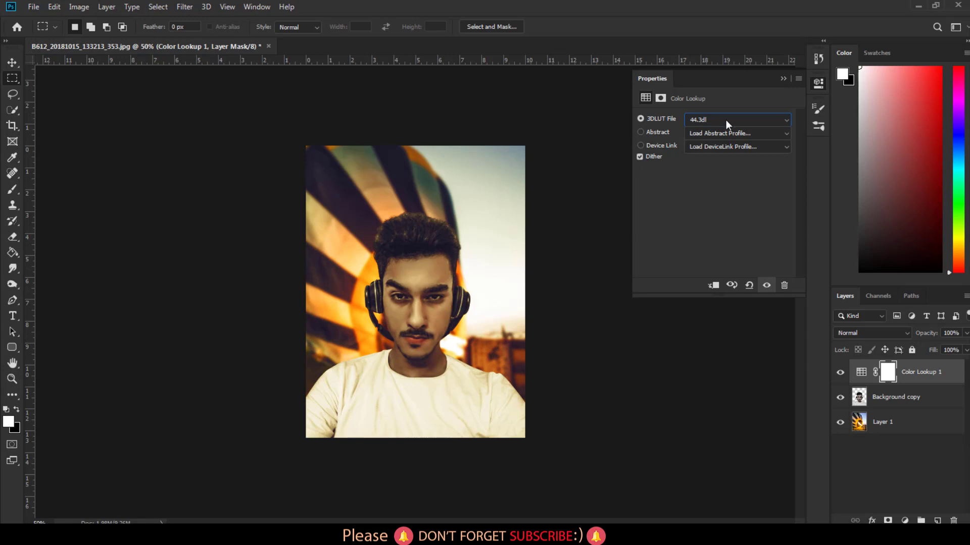
{"action": "left_click", "coordinate": [782, 80]}
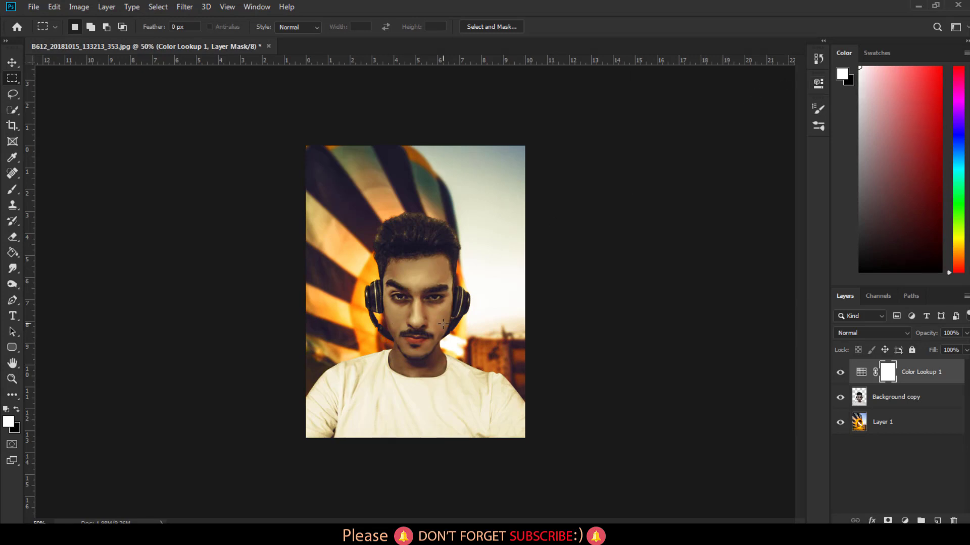
{"action": "key", "text": "ctrl+plus"}
{"action": "key", "text": "ctrl+plus"}
{"action": "key", "text": "ctrl+plus"}
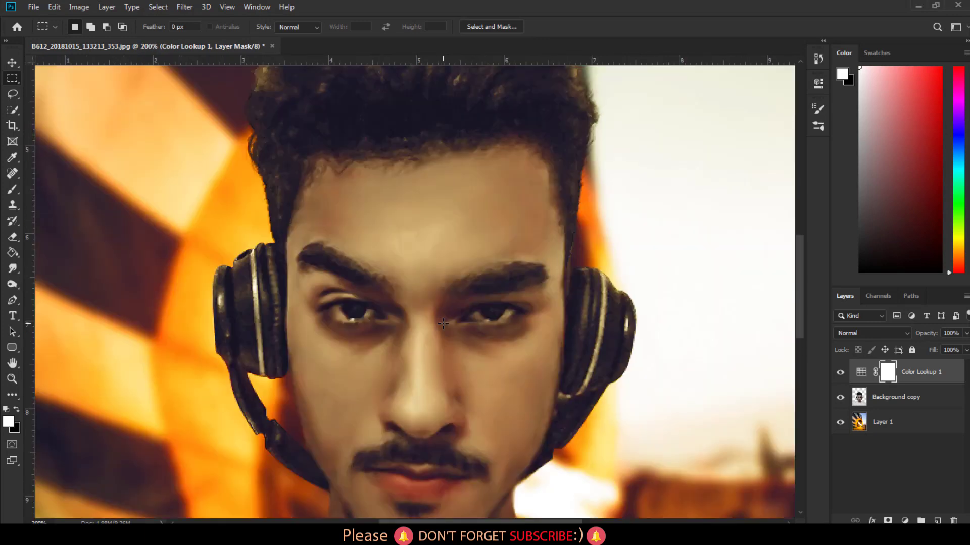
- Try dodging the man's left cheek on Background copy, then undo it
{"action": "left_click", "coordinate": [12, 284]}
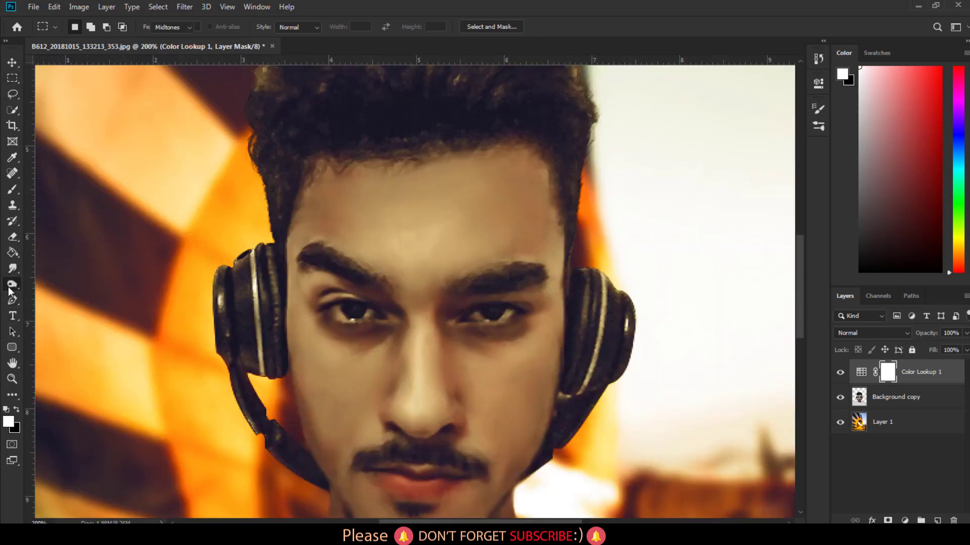
{"action": "right_click", "coordinate": [12, 284]}
{"action": "left_click", "coordinate": [62, 284]}
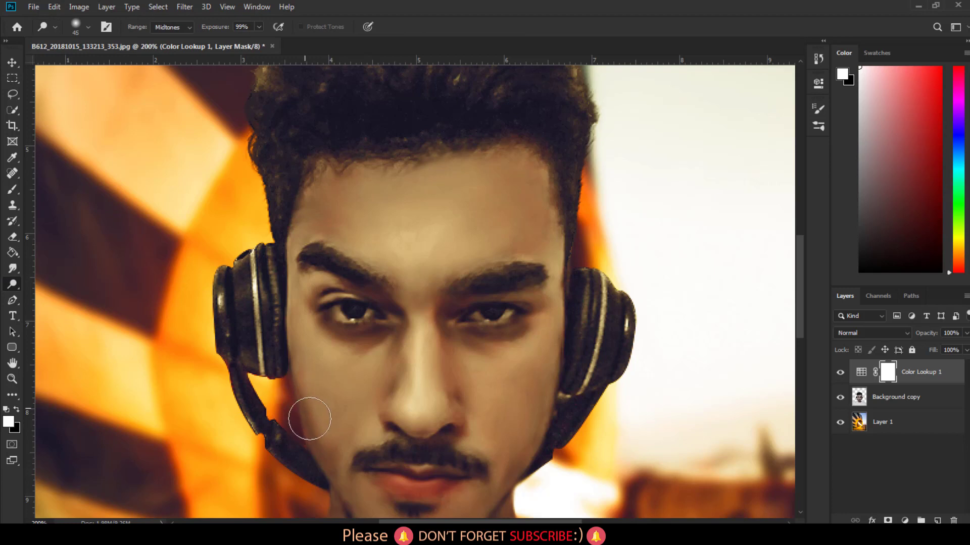
{"action": "left_click", "coordinate": [925, 404]}
{"action": "mouse_move", "coordinate": [316, 390]}
{"action": "left_mouse_down"}
{"action": "mouse_move", "coordinate": [309, 411]}
{"action": "mouse_move", "coordinate": [297, 386]}
{"action": "mouse_move", "coordinate": [332, 376]}
{"action": "mouse_move", "coordinate": [350, 392]}
{"action": "mouse_move", "coordinate": [331, 351]}
{"action": "mouse_move", "coordinate": [363, 389]}
{"action": "mouse_move", "coordinate": [387, 387]}
{"action": "left_mouse_up"}
{"action": "key", "text": "ctrl+z"}
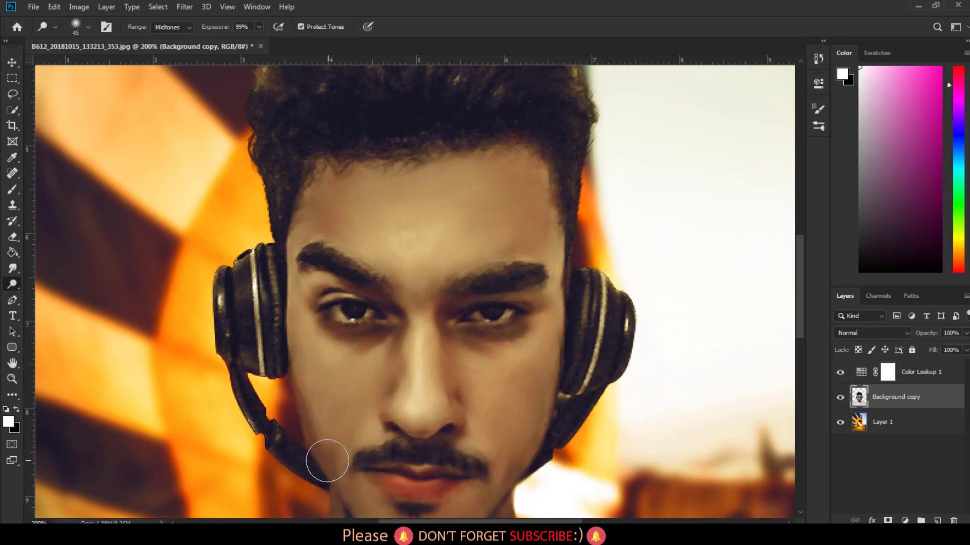
- Smudge-smooth the left jawline from the chin upward, then zoom out to review the composite
{"action": "left_click", "coordinate": [12, 268]}
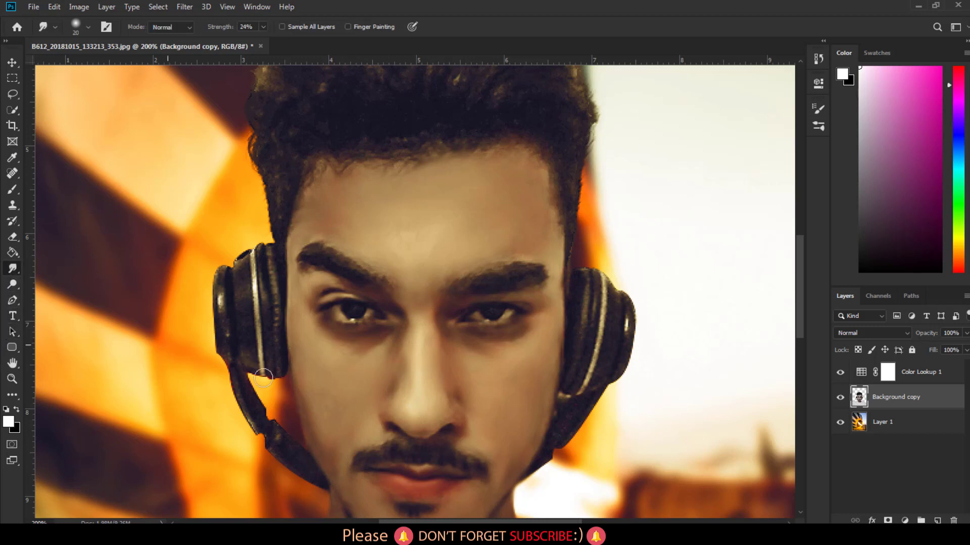
{"action": "left_click_drag", "start_coordinate": [292, 388], "coordinate": [319, 438]}
{"action": "mouse_move", "coordinate": [322, 458]}
{"action": "left_mouse_down"}
{"action": "mouse_move", "coordinate": [314, 423]}
{"action": "mouse_move", "coordinate": [336, 459]}
{"action": "mouse_move", "coordinate": [305, 422]}
{"action": "mouse_move", "coordinate": [309, 410]}
{"action": "mouse_move", "coordinate": [329, 433]}
{"action": "mouse_move", "coordinate": [320, 444]}
{"action": "mouse_move", "coordinate": [303, 387]}
{"action": "mouse_move", "coordinate": [306, 423]}
{"action": "mouse_move", "coordinate": [331, 456]}
{"action": "mouse_move", "coordinate": [338, 439]}
{"action": "mouse_move", "coordinate": [318, 444]}
{"action": "mouse_move", "coordinate": [296, 360]}
{"action": "mouse_move", "coordinate": [298, 298]}
{"action": "left_mouse_up"}
{"action": "key", "text": "ctrl+minus"}
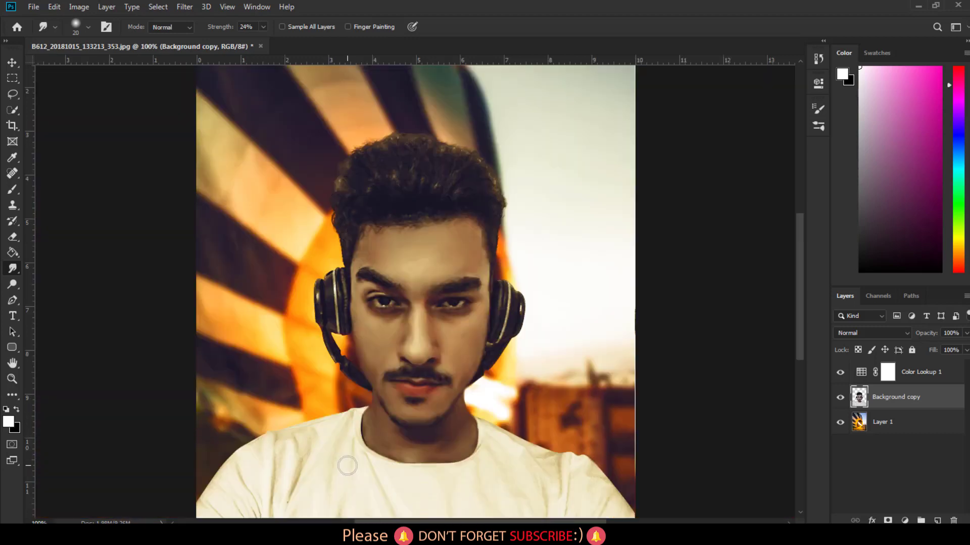
{"action": "key", "text": "ctrl+minus"}
{"action": "key", "text": "ctrl+plus"}
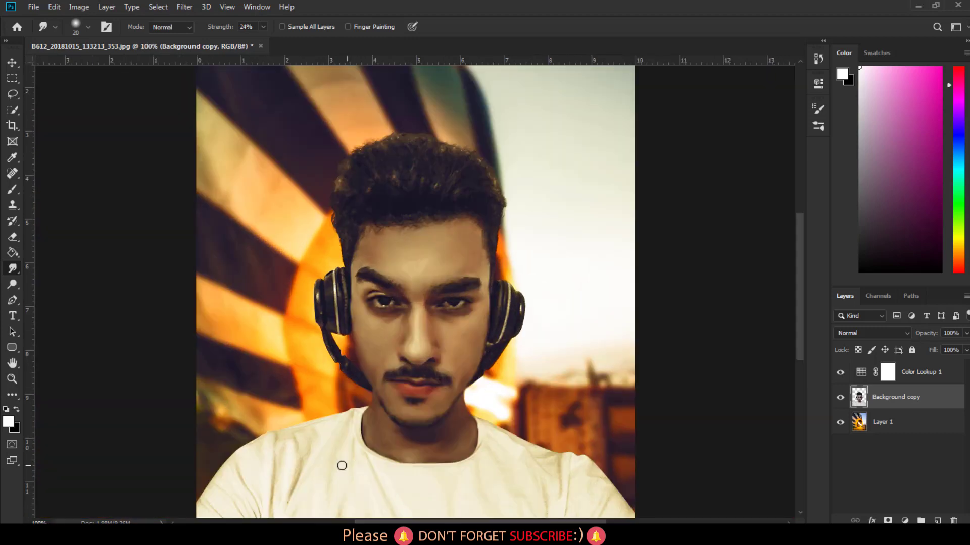
- Dodge the nose gently from bridge to tip with lower exposure and a smaller brush
{"action": "left_click", "coordinate": [16, 284]}
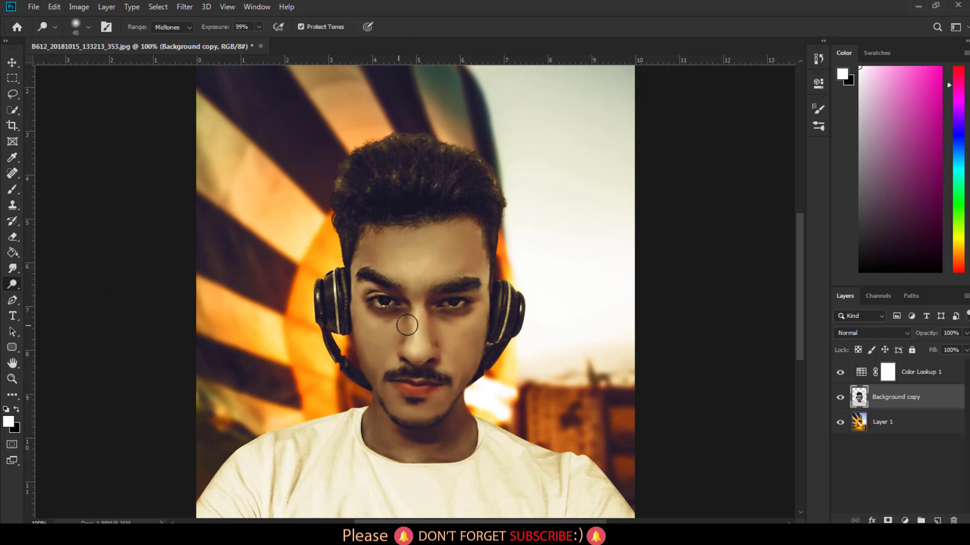
{"action": "left_click_drag", "start_coordinate": [410, 316], "coordinate": [417, 352]}
{"action": "key", "text": "ctrl+z"}
{"action": "key", "text": "bracketleft"}
{"action": "left_click_drag", "start_coordinate": [214, 27], "coordinate": [175, 26]}
{"action": "left_click_drag", "start_coordinate": [422, 309], "coordinate": [416, 353]}
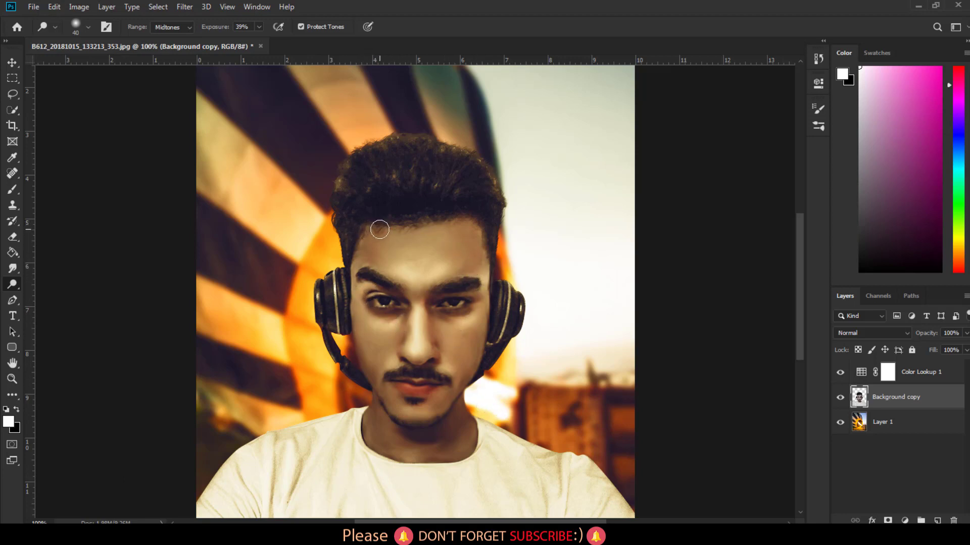
{"action": "key", "text": "ctrl+minus"}
{"action": "key", "text": "ctrl+minus"}
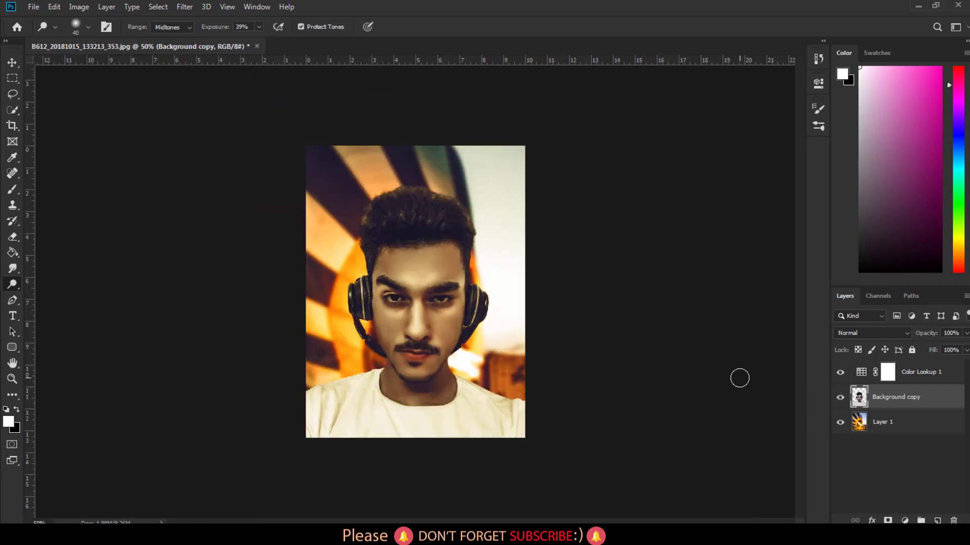
{"action": "key", "text": "ctrl+minus"}
{"action": "key", "text": "ctrl+plus"}
{"action": "key", "text": "ctrl+plus"}
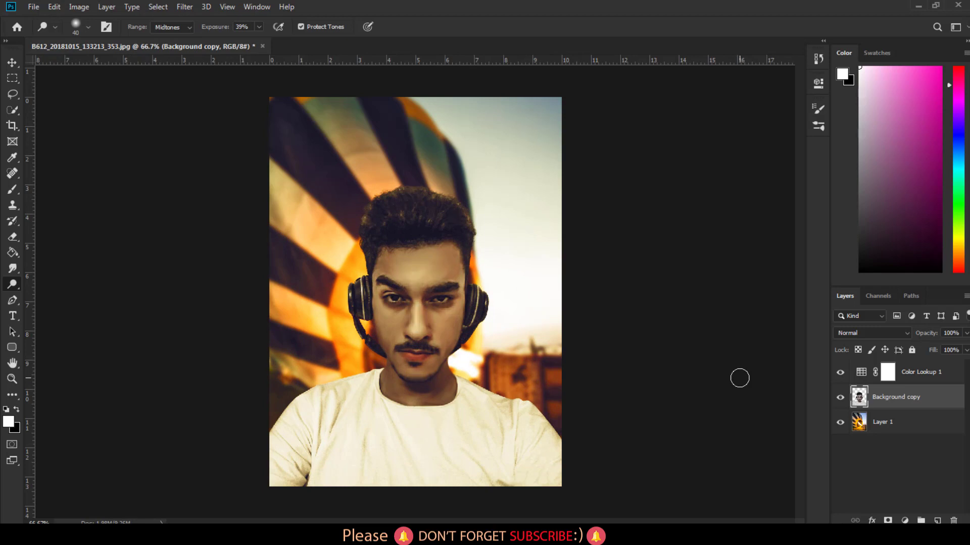
- Dodge the nose bridge again at 20% Midtones exposure with a size-50 brush, comparing views
{"action": "left_click_drag", "start_coordinate": [218, 31], "coordinate": [216, 31]}
{"action": "key", "text": "bracketright"}
{"action": "left_click_drag", "start_coordinate": [414, 311], "coordinate": [416, 337]}
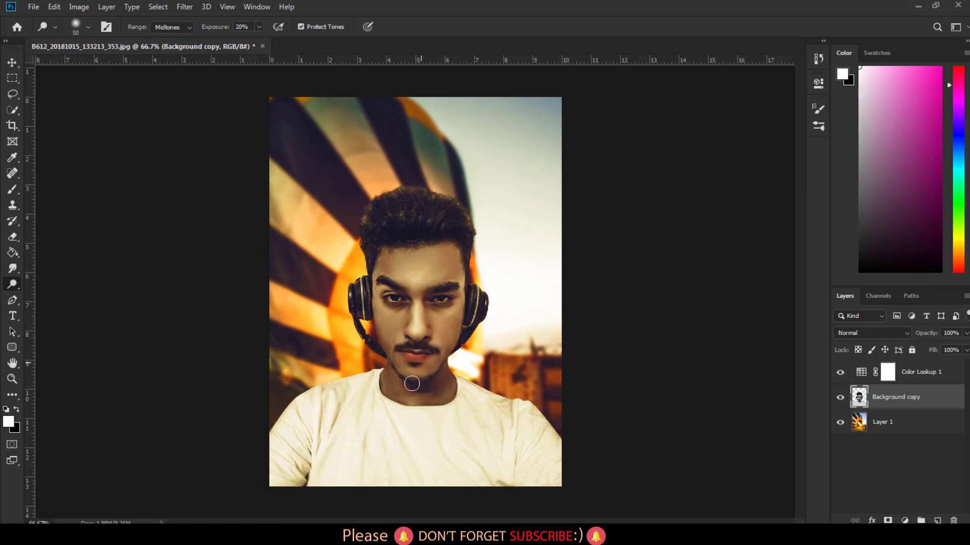
{"action": "key", "text": "ctrl+minus"}
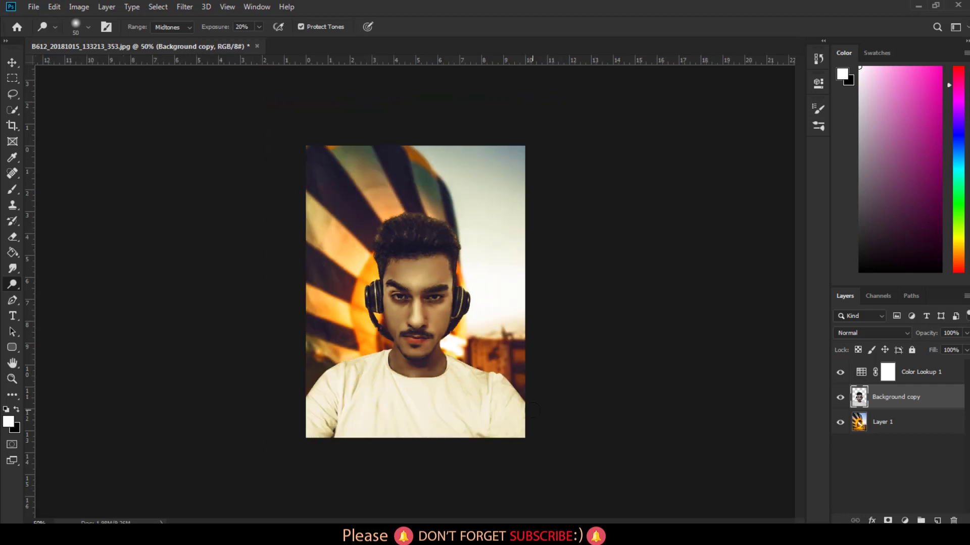
{"action": "key", "text": "ctrl+minus"}
{"action": "key", "text": "ctrl+plus"}
{"action": "key", "text": "ctrl+plus"}
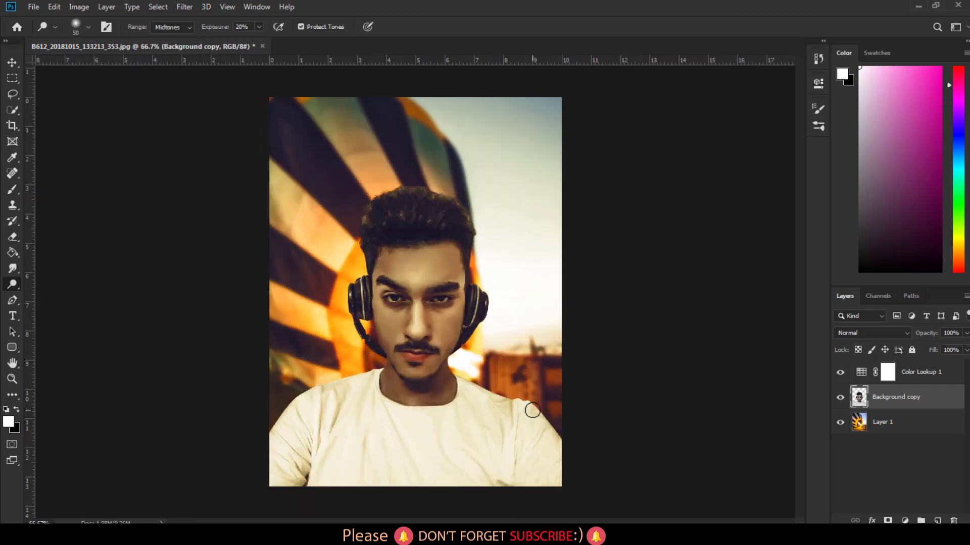
{"action": "key", "text": "ctrl+minus"}
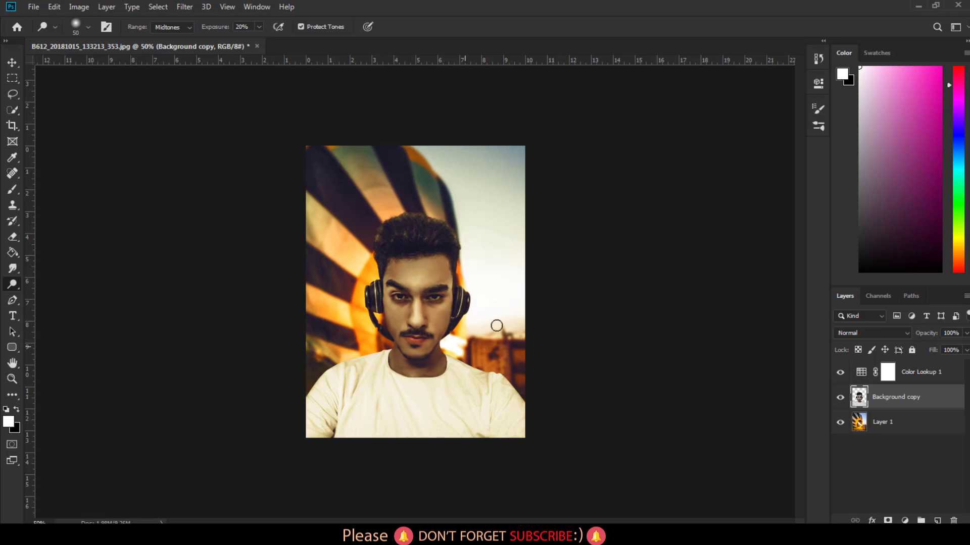
{"action": "left_click", "coordinate": [915, 379]}
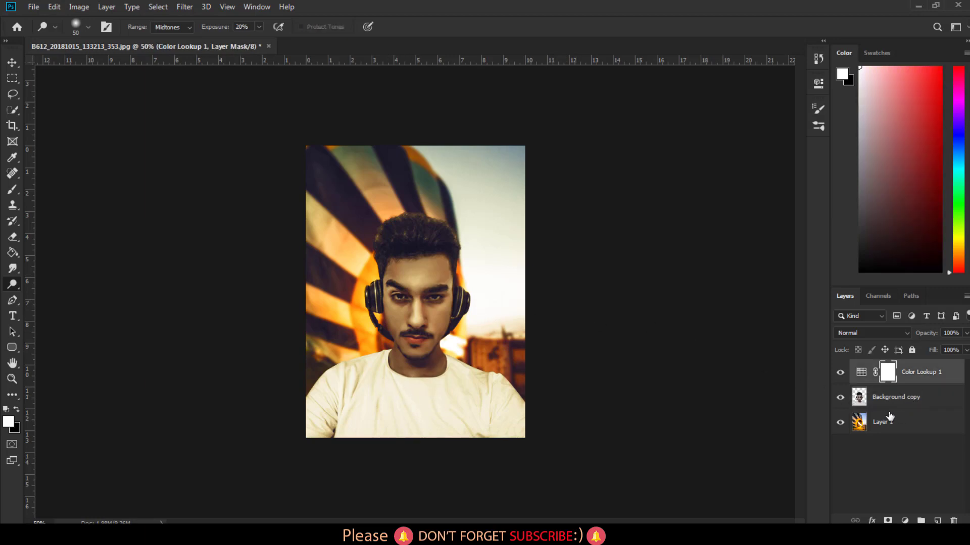
{"action": "key", "text": "ctrl+shift+alt+e"}
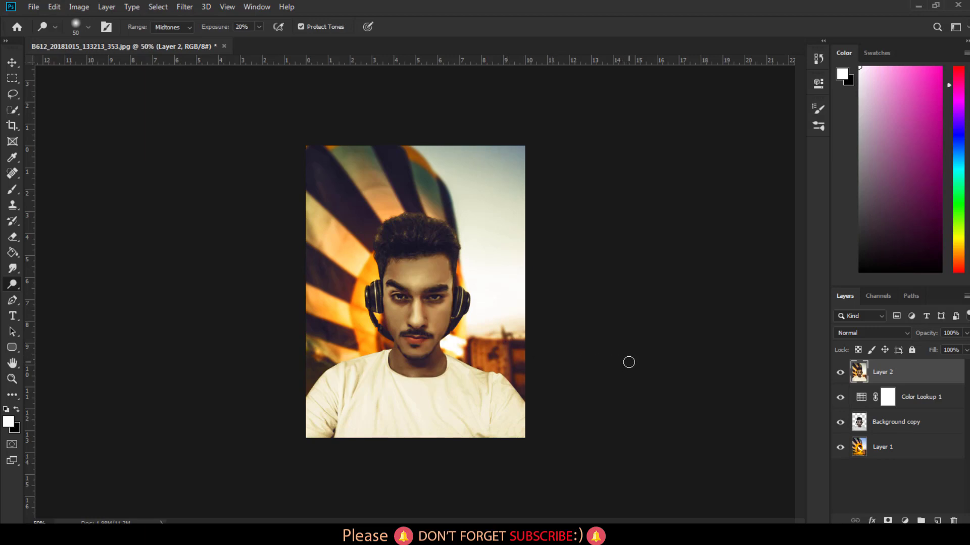
{"action": "key", "text": "ctrl+plus"}
{"action": "key", "text": "ctrl+plus"}
{"action": "key", "text": "ctrl+plus"}
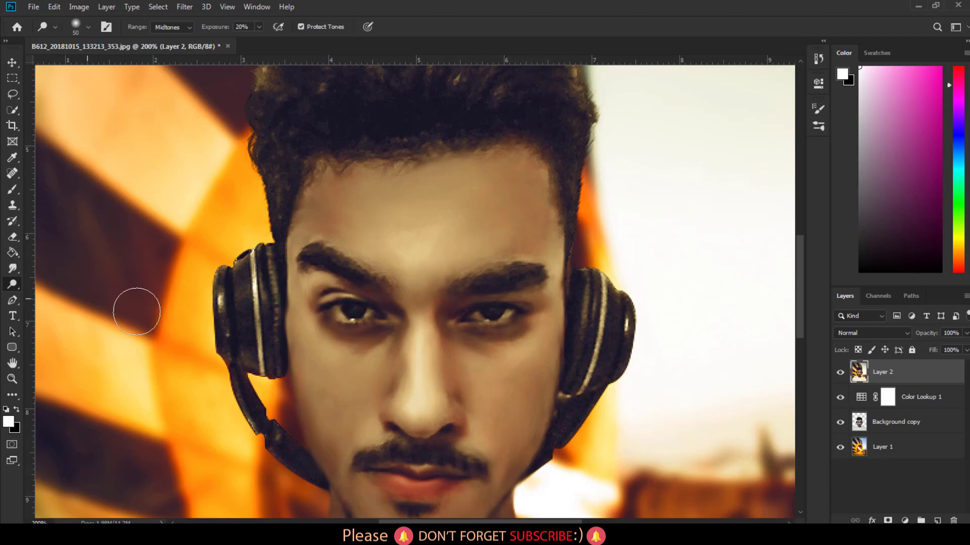
{"action": "key", "text": "Delete"}
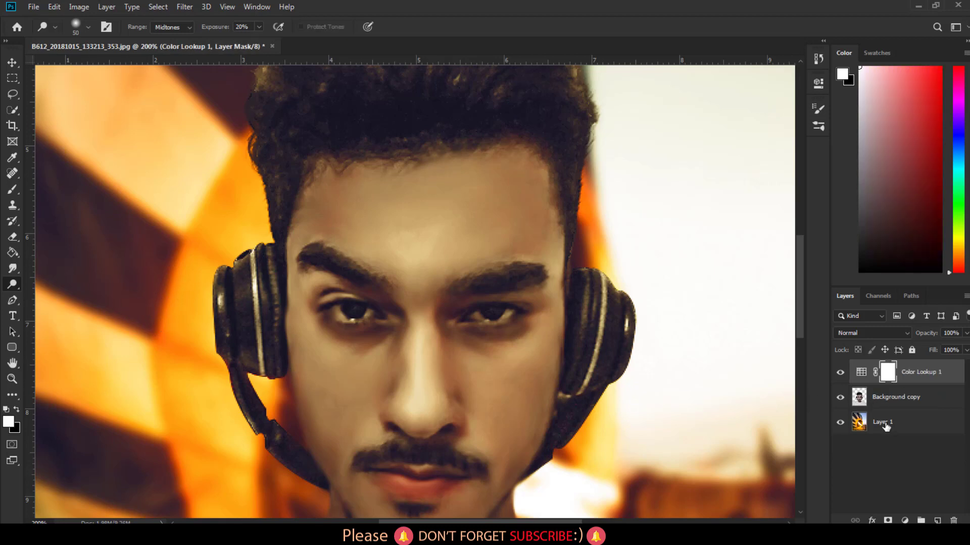
{"action": "left_click", "coordinate": [887, 402]}
- Smudge at 24% strength along the left earcup and headband edges, undoing an accidental layer delete
{"action": "left_click", "coordinate": [14, 271]}
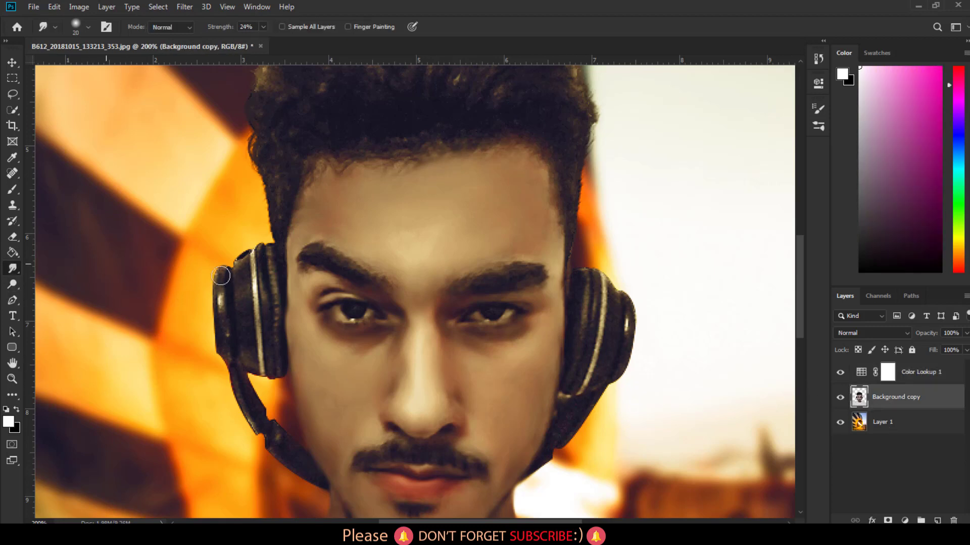
{"action": "mouse_move", "coordinate": [243, 265]}
{"action": "left_mouse_down"}
{"action": "mouse_move", "coordinate": [247, 360]}
{"action": "mouse_move", "coordinate": [217, 275]}
{"action": "mouse_move", "coordinate": [230, 362]}
{"action": "mouse_move", "coordinate": [254, 427]}
{"action": "mouse_move", "coordinate": [261, 419]}
{"action": "mouse_move", "coordinate": [289, 453]}
{"action": "left_mouse_up"}
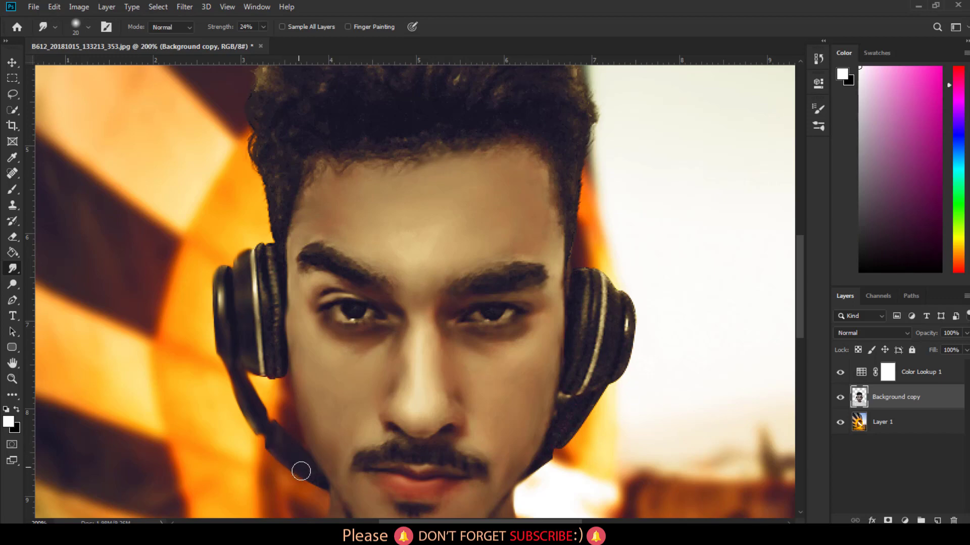
{"action": "key", "text": "Delete"}
{"action": "key", "text": "Delete"}
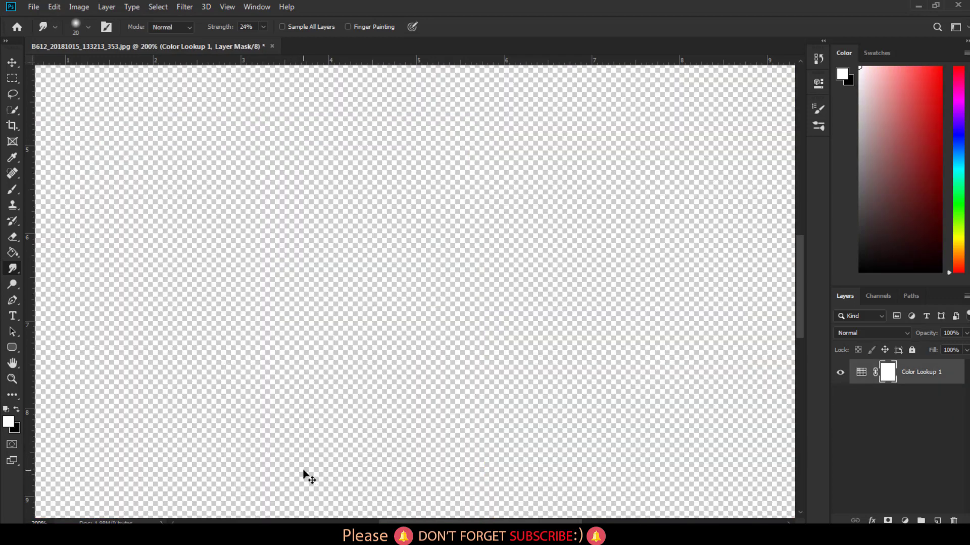
{"action": "key", "text": "ctrl+z"}
{"action": "key", "text": "ctrl+z"}
{"action": "left_click_drag", "start_coordinate": [303, 471], "coordinate": [319, 480]}
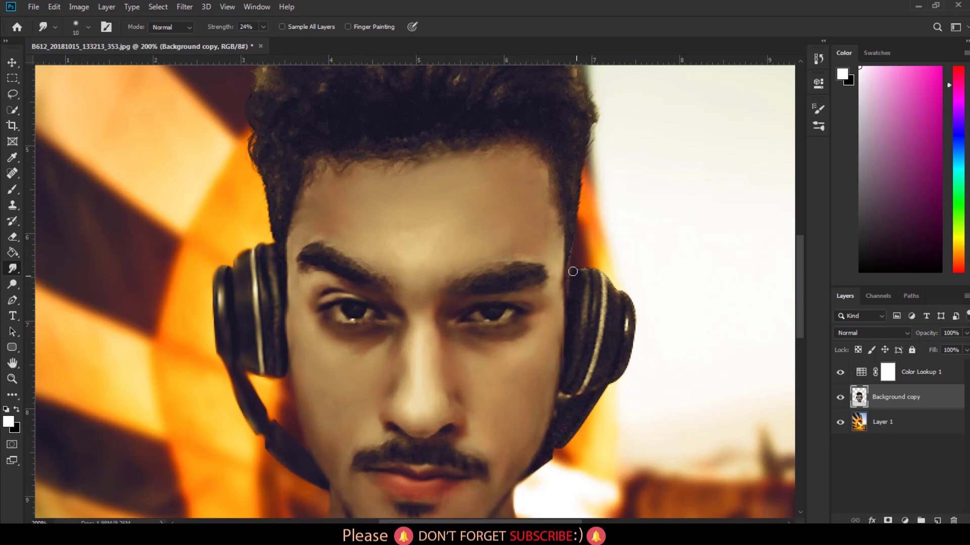
- Smudge the hairline and right headphone edges with a size-10 brush, then zoom out
{"action": "left_click_drag", "start_coordinate": [571, 245], "coordinate": [566, 262]}
{"action": "mouse_move", "coordinate": [583, 303]}
{"action": "left_mouse_down"}
{"action": "mouse_move", "coordinate": [581, 321]}
{"action": "mouse_move", "coordinate": [581, 273]}
{"action": "mouse_move", "coordinate": [608, 272]}
{"action": "left_mouse_up"}
{"action": "left_click_drag", "start_coordinate": [632, 305], "coordinate": [626, 340]}
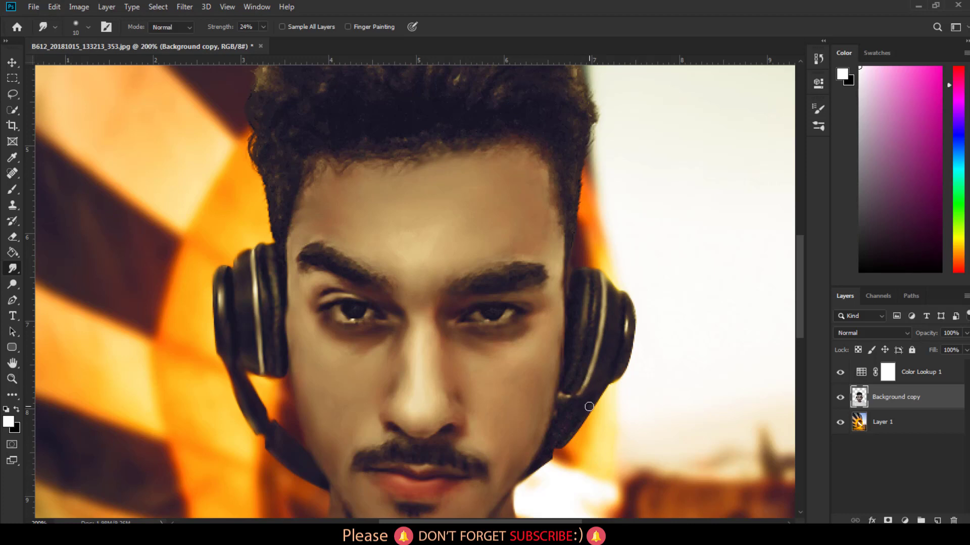
{"action": "key", "text": "bracketright"}
{"action": "key", "text": "bracketleft"}
{"action": "mouse_move", "coordinate": [535, 467]}
{"action": "left_mouse_down"}
{"action": "mouse_move", "coordinate": [577, 381]}
{"action": "mouse_move", "coordinate": [583, 278]}
{"action": "left_mouse_up"}
{"action": "mouse_move", "coordinate": [580, 339]}
{"action": "left_mouse_down"}
{"action": "mouse_move", "coordinate": [567, 377]}
{"action": "mouse_move", "coordinate": [573, 297]}
{"action": "mouse_move", "coordinate": [585, 275]}
{"action": "mouse_move", "coordinate": [582, 326]}
{"action": "left_mouse_up"}
{"action": "key", "text": "ctrl+minus"}
{"action": "key", "text": "ctrl+minus"}
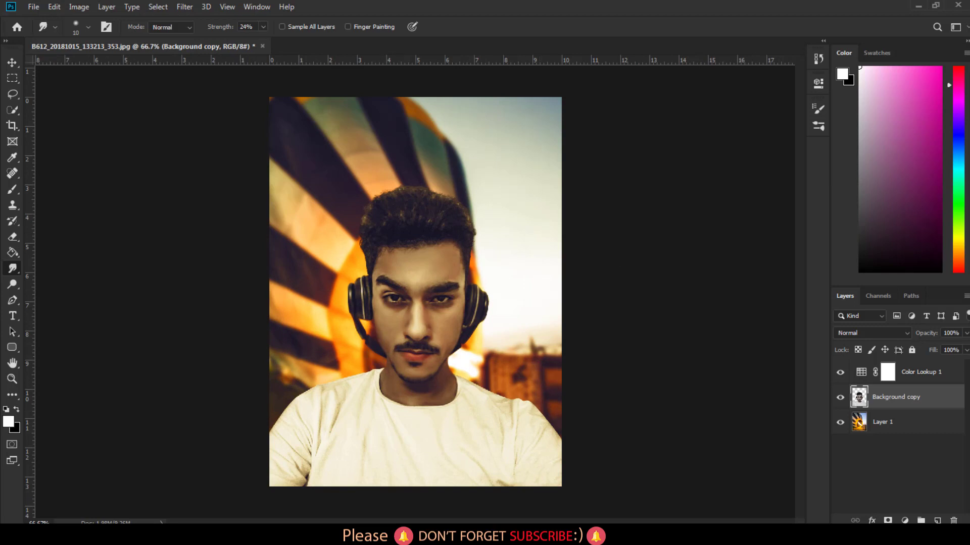
- Add Layer 2 above Color Lookup 1 and fill it with the merged composite via Apply Image
{"action": "left_click", "coordinate": [914, 378]}
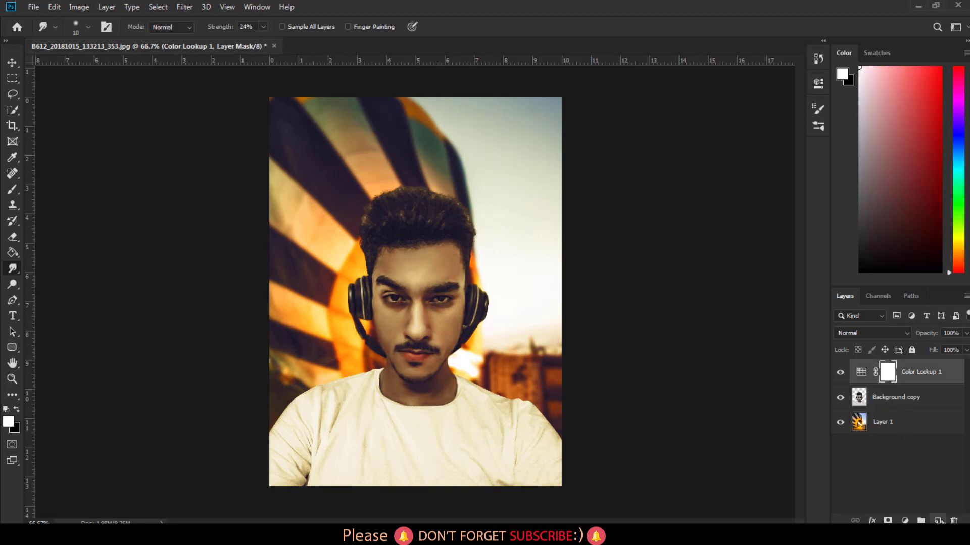
{"action": "left_click", "coordinate": [937, 520]}
{"action": "left_click", "coordinate": [79, 7]}
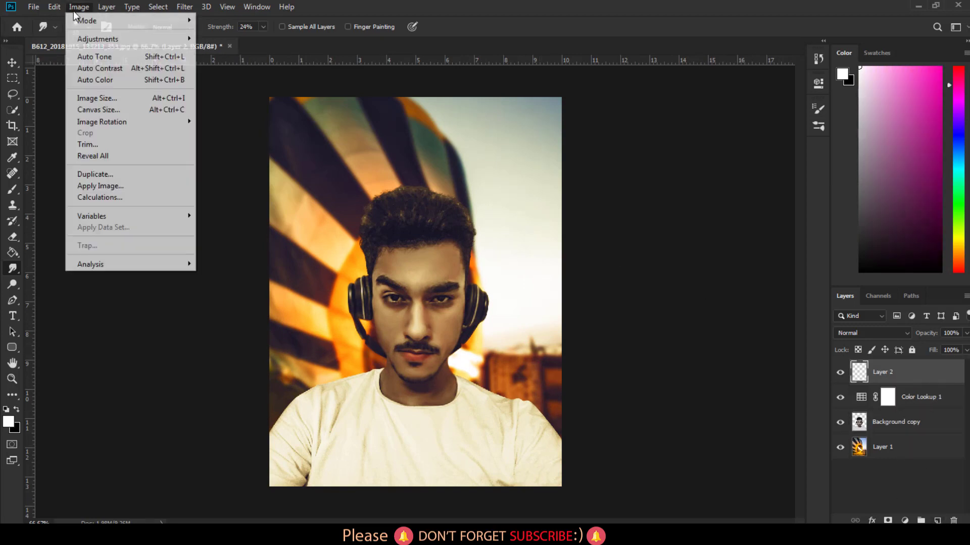
{"action": "left_click", "coordinate": [109, 187]}
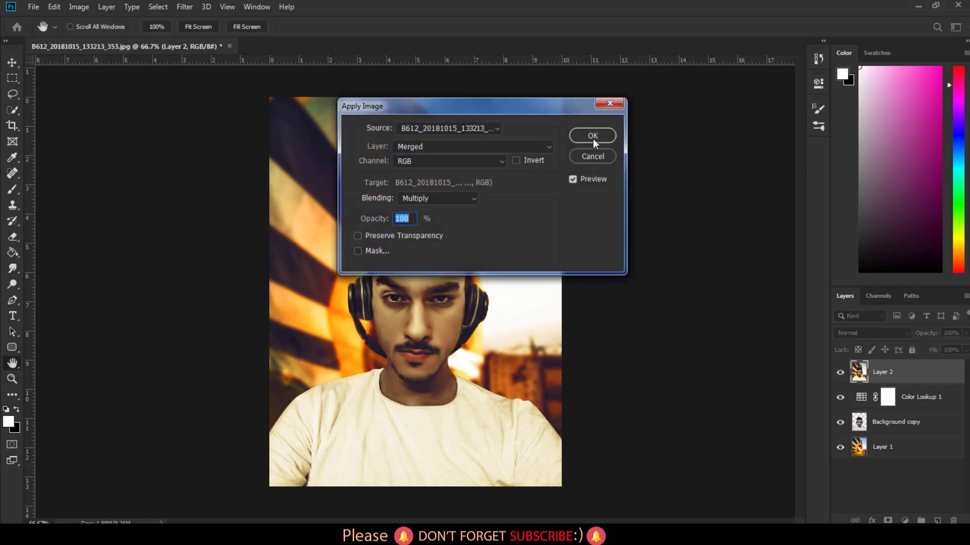
{"action": "left_click", "coordinate": [586, 137]}
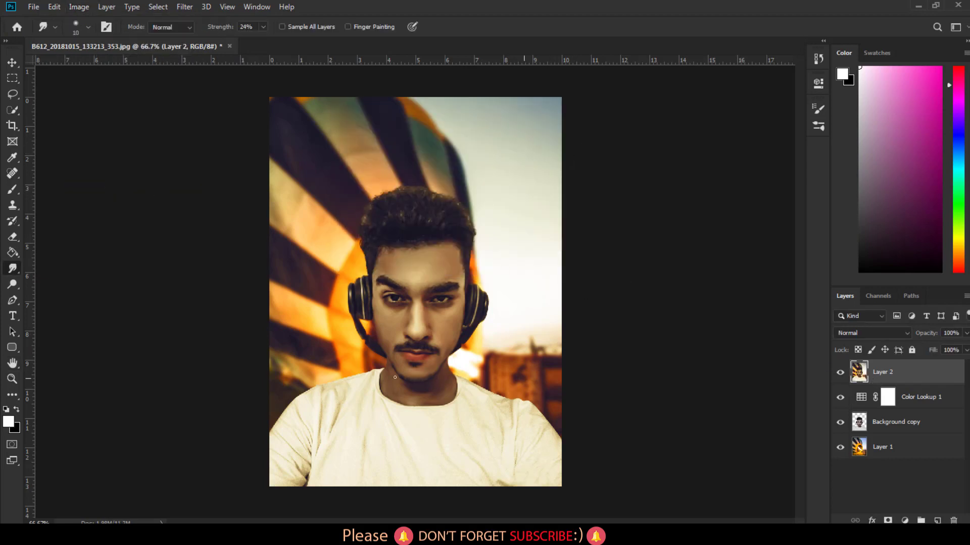